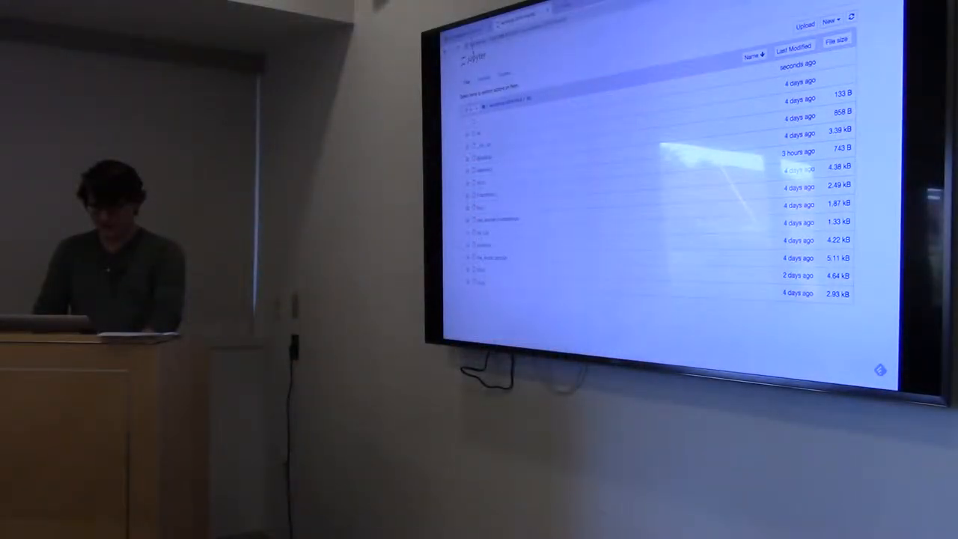
# Reach the Jupyter file browser and open Workshop_2C_MIMIC_Helpers_Writing_Labeling_Functions from the workshop folder.
pyautogui.hotkey('ctrl', 'Tab')
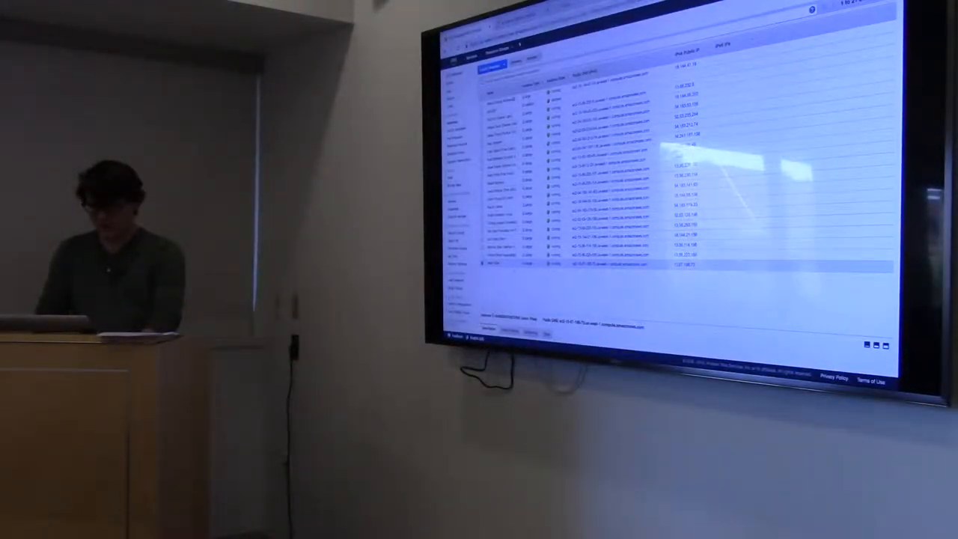
pyautogui.hotkey('ctrl', 'Tab')
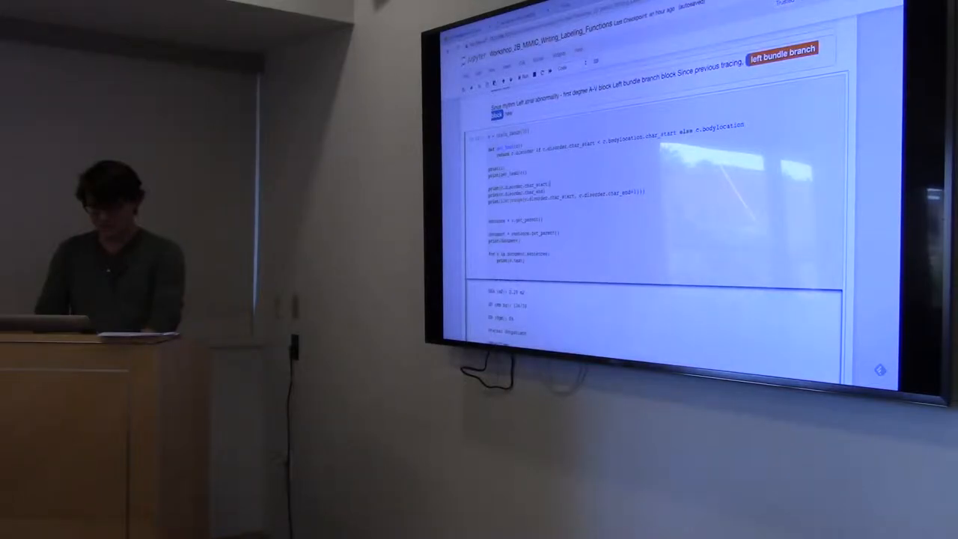
pyautogui.hotkey('ctrl', 'Tab')
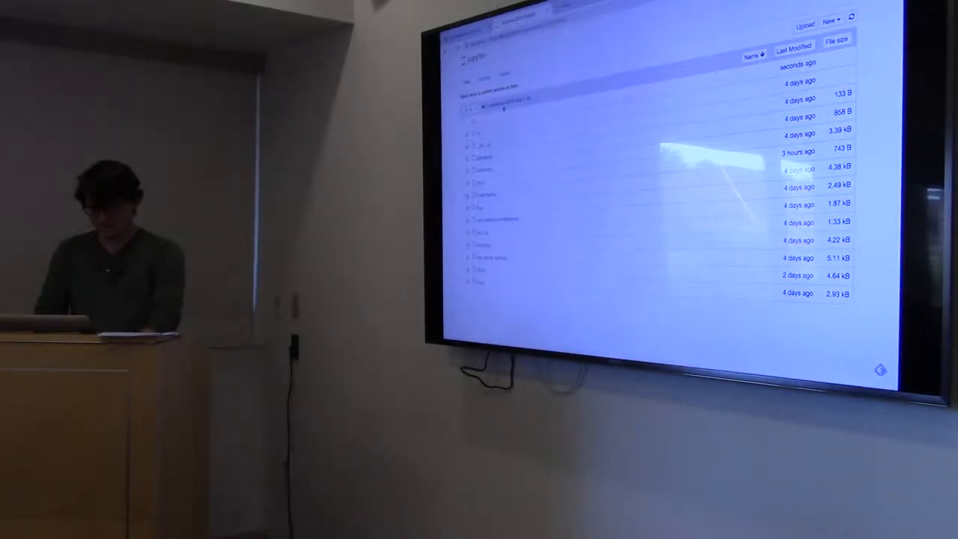
pyautogui.click(503, 105)
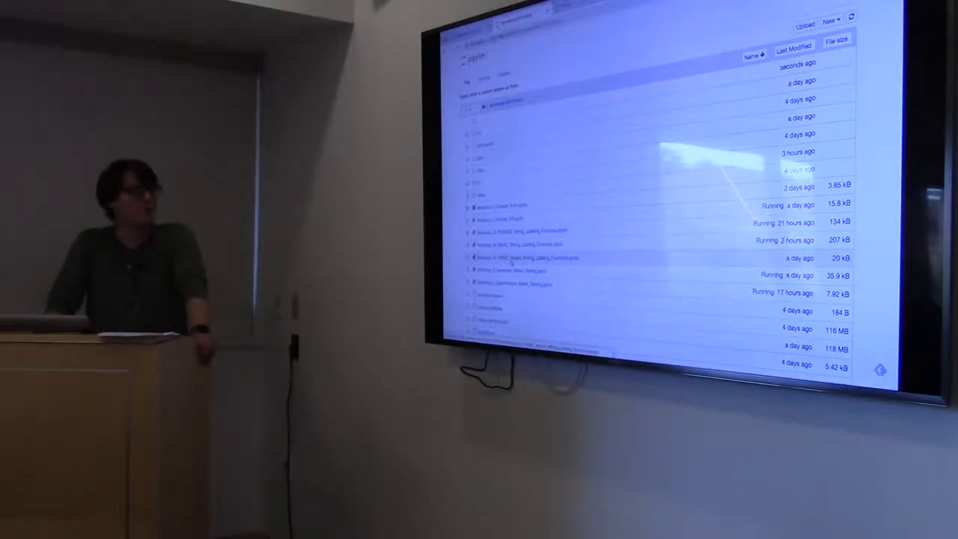
pyautogui.scroll(-1, 524, 247)
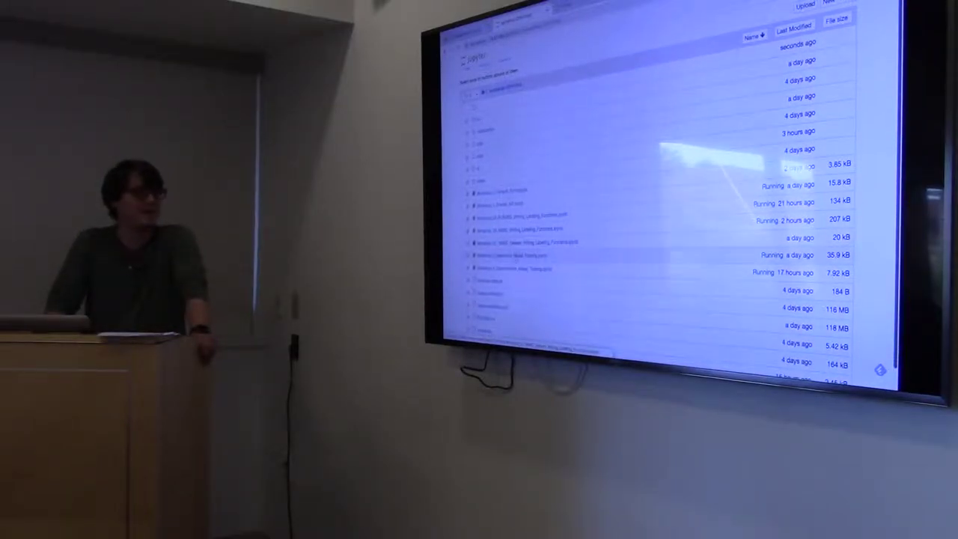
pyautogui.click(530, 250)
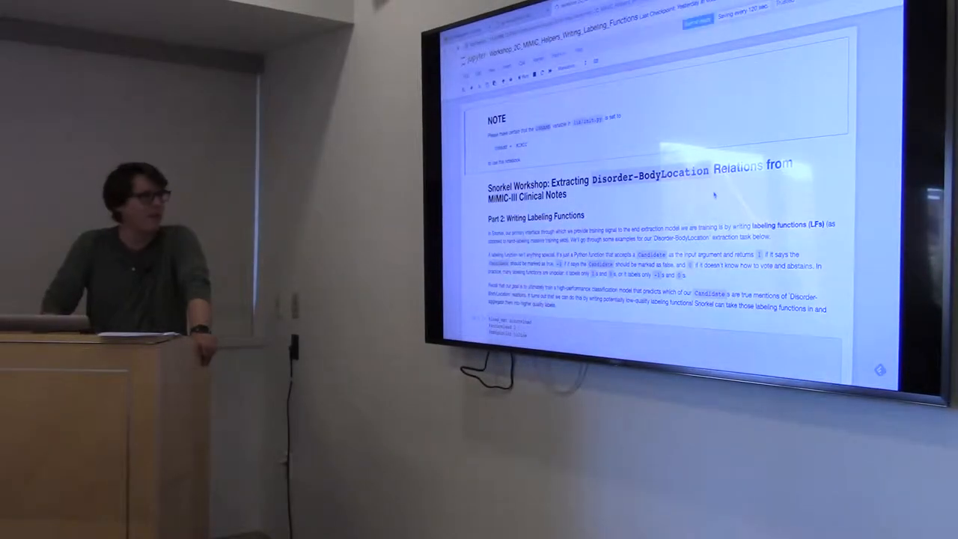
pyautogui.scroll(-1, 712, 193)
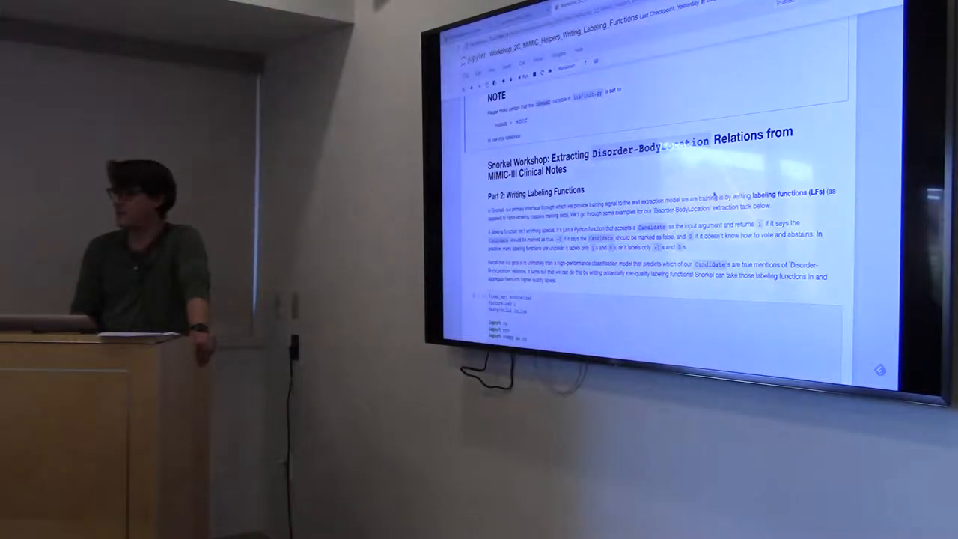
pyautogui.scroll(-5, 667, 209)
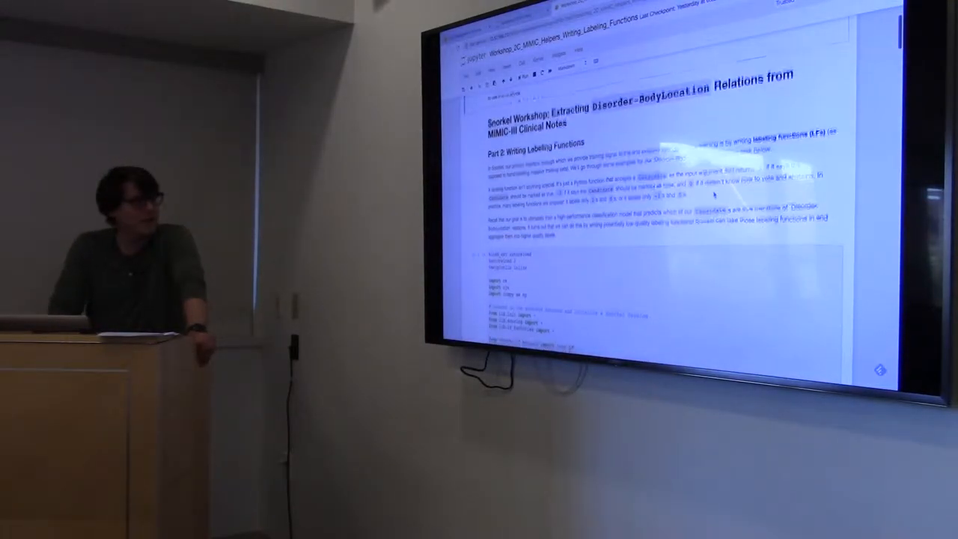
pyautogui.scroll(-4, 666, 210)
pyautogui.scroll(-2, 667, 210)
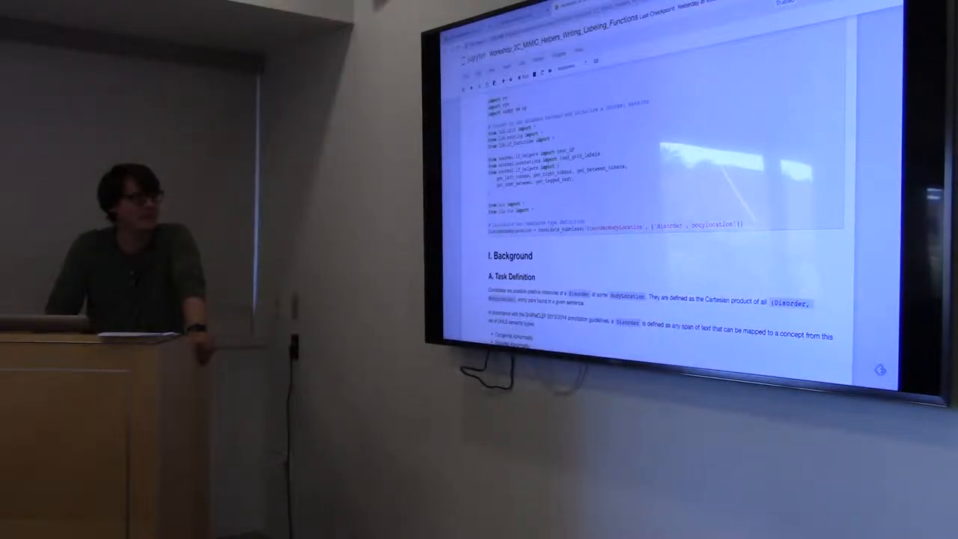
# Run the top imports/setup cell that starts the Snorkel session and defines DisorderBodyLocation.
pyautogui.press('Down')
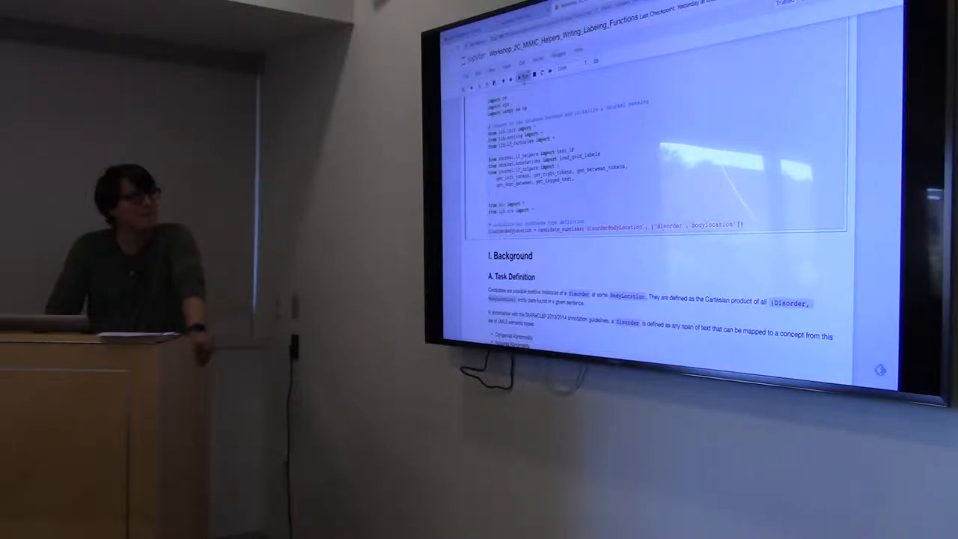
pyautogui.scroll(-3, 666, 210)
pyautogui.scroll(3, 666, 209)
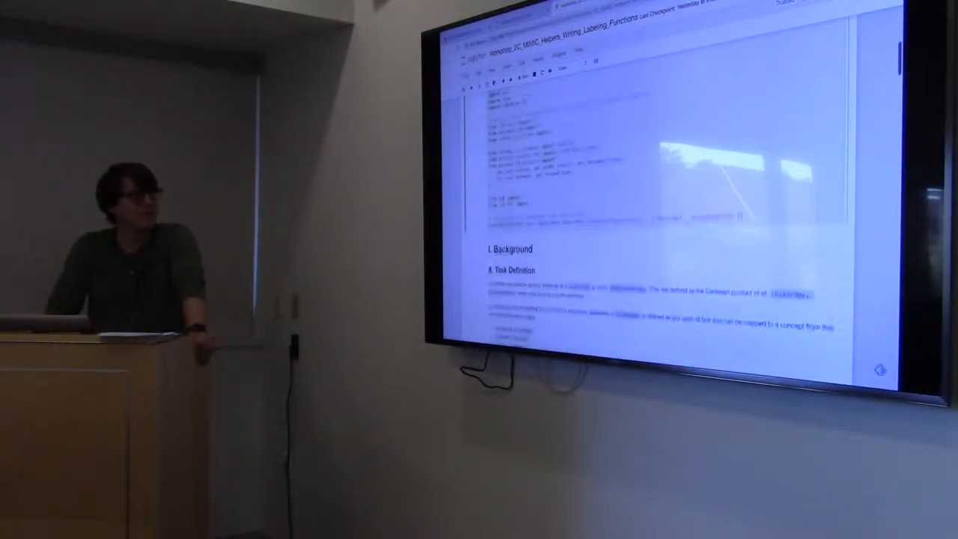
pyautogui.scroll(2, 666, 210)
pyautogui.scroll(-5, 666, 210)
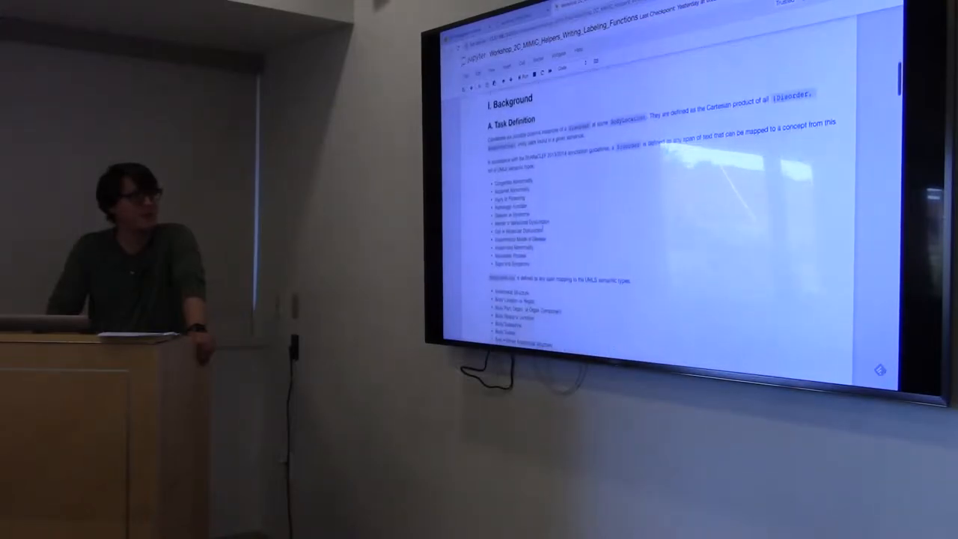
pyautogui.scroll(-3, 666, 210)
pyautogui.scroll(-3, 667, 209)
pyautogui.scroll(-3, 667, 209)
pyautogui.scroll(-3, 667, 209)
pyautogui.scroll(-3, 666, 210)
pyautogui.scroll(-3, 666, 210)
pyautogui.scroll(-3, 666, 209)
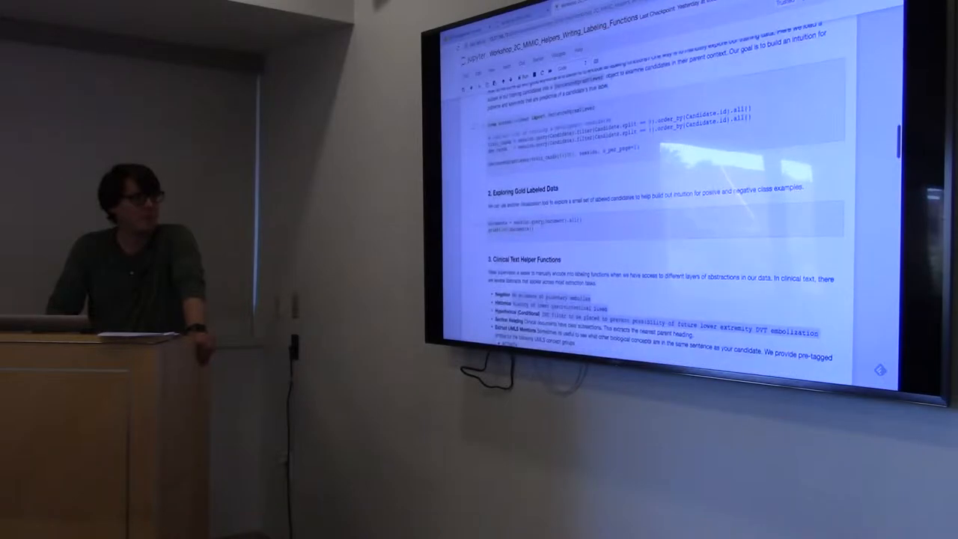
pyautogui.scroll(3, 666, 210)
pyautogui.scroll(3, 666, 209)
pyautogui.scroll(2, 666, 209)
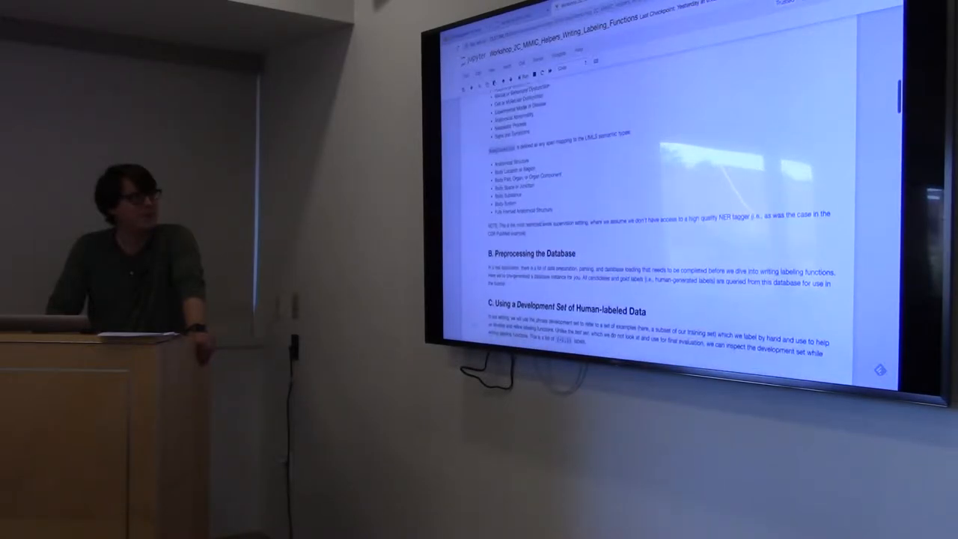
pyautogui.scroll(-3, 666, 210)
pyautogui.scroll(-2, 666, 210)
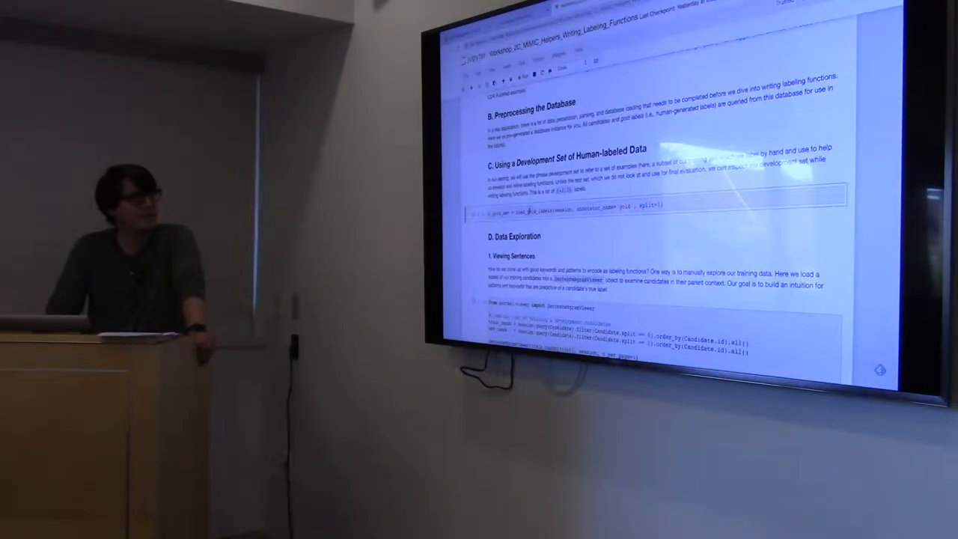
pyautogui.hotkey('shift', 'Return')
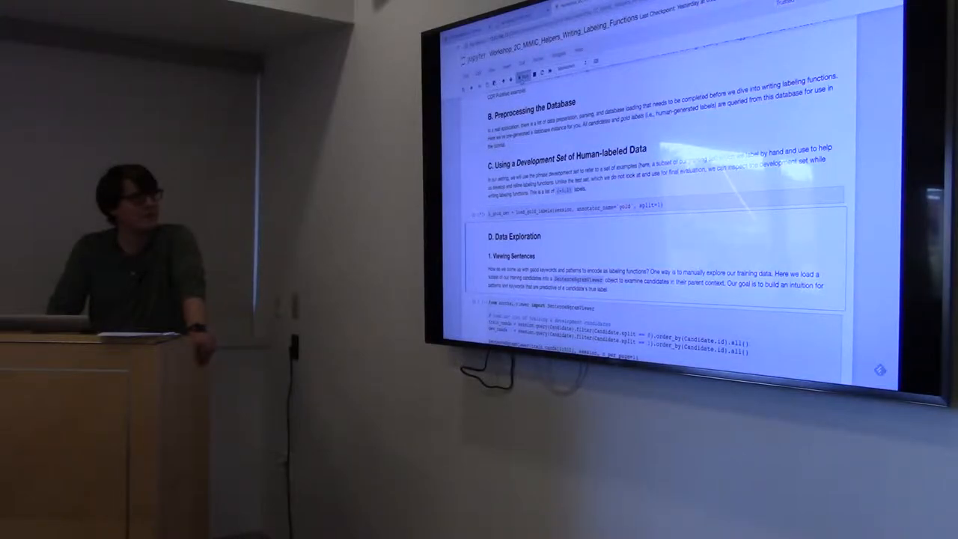
pyautogui.scroll(-2, 666, 210)
pyautogui.scroll(-3, 667, 210)
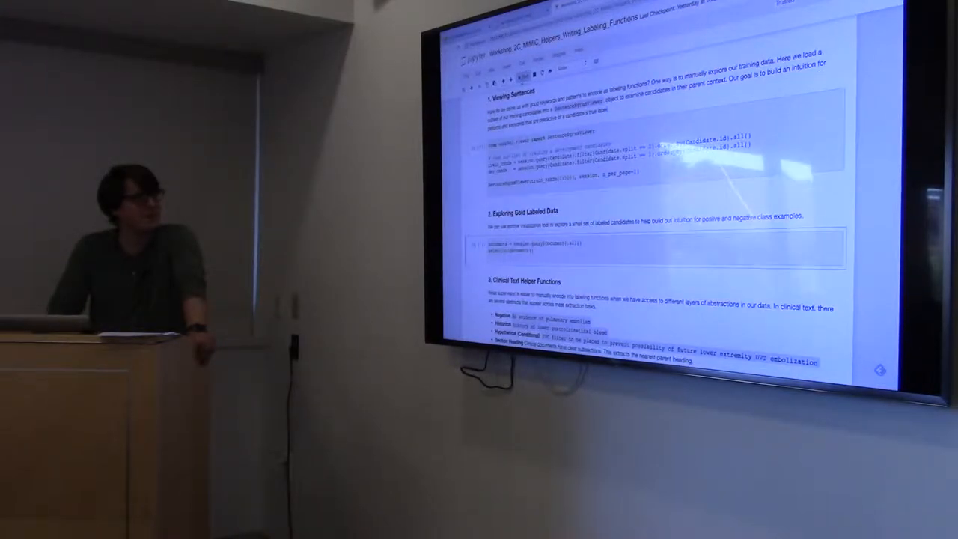
pyautogui.scroll(-3, 666, 210)
pyautogui.scroll(-4, 666, 210)
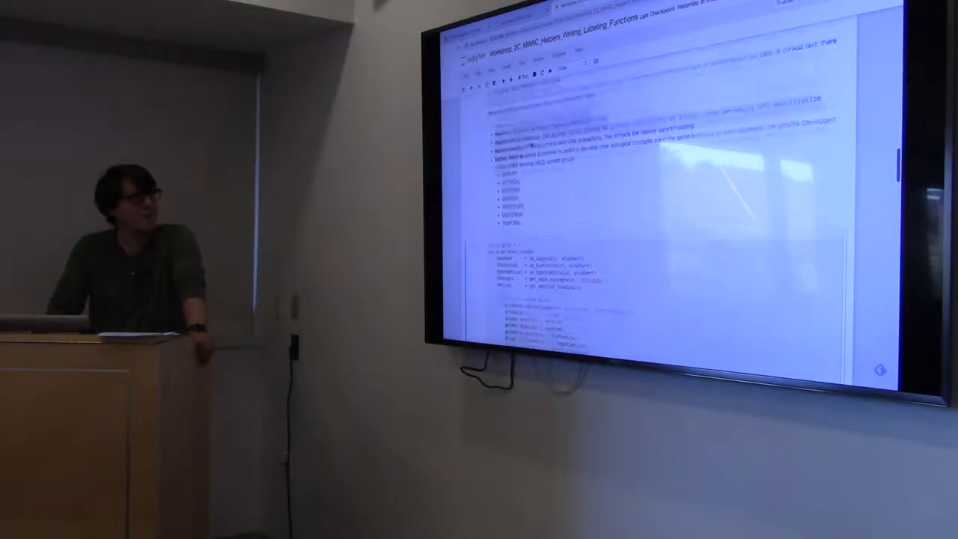
pyautogui.scroll(2, 666, 209)
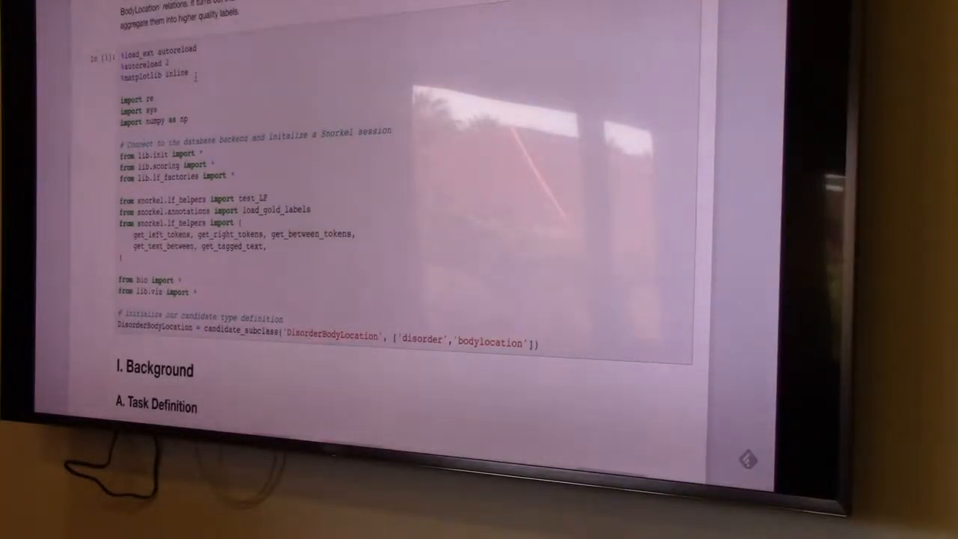
pyautogui.scroll(-15, 404, 225)
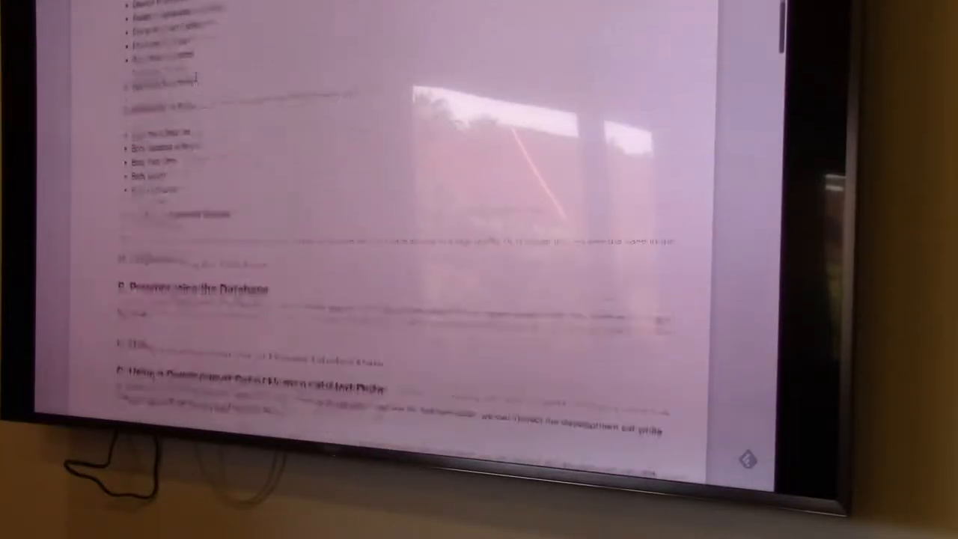
pyautogui.scroll(-8, 404, 225)
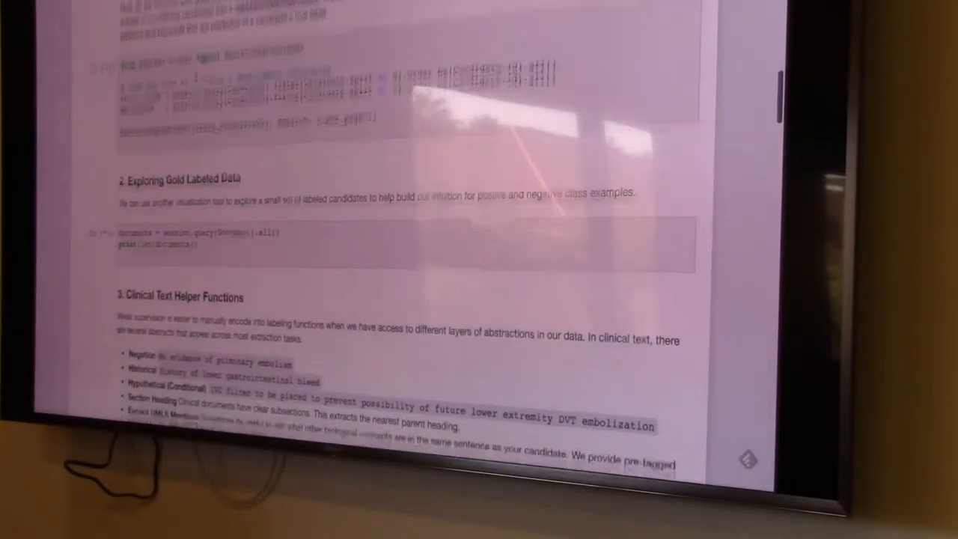
# Select the training candidates viewer cell above the clinical helper-function demo cell.
pyautogui.click(196, 75)
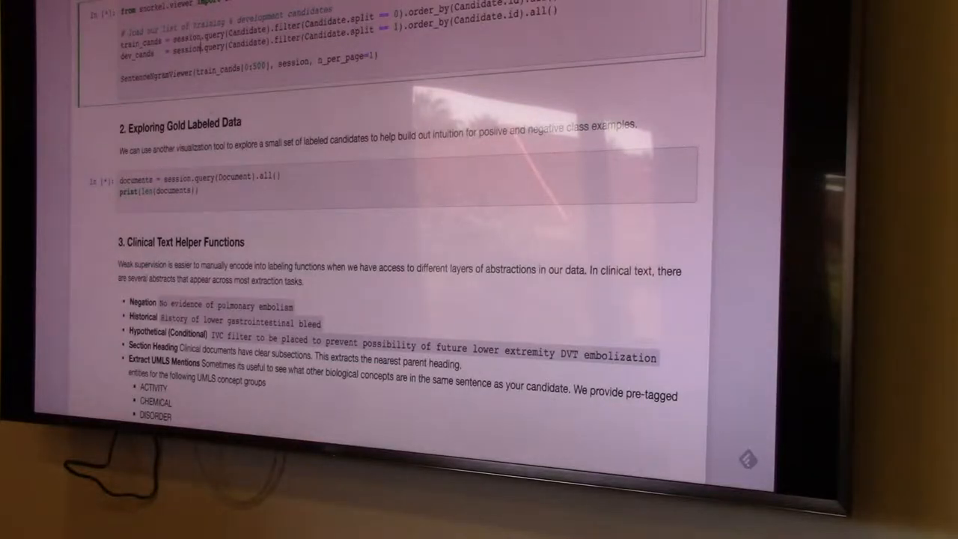
pyautogui.scroll(-5, 209, 107)
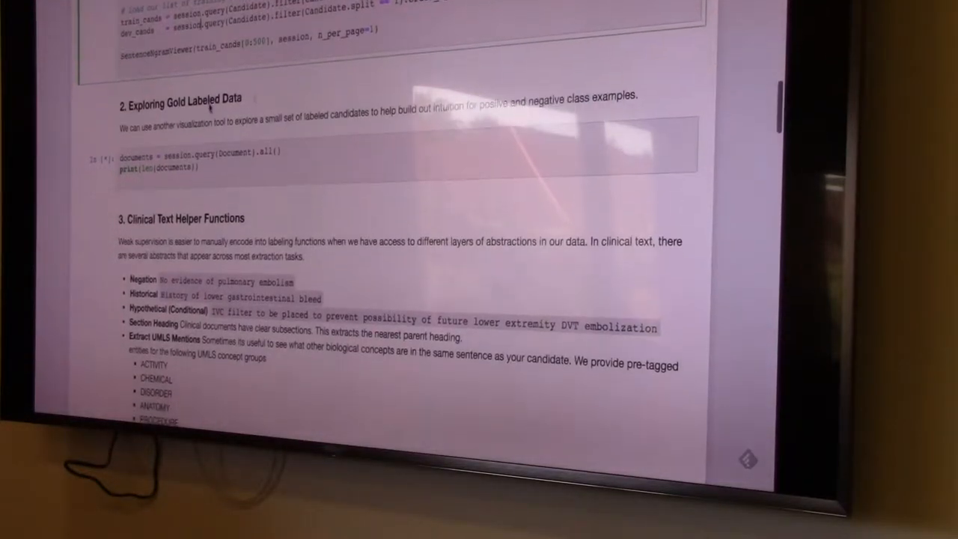
pyautogui.scroll(-5, 209, 107)
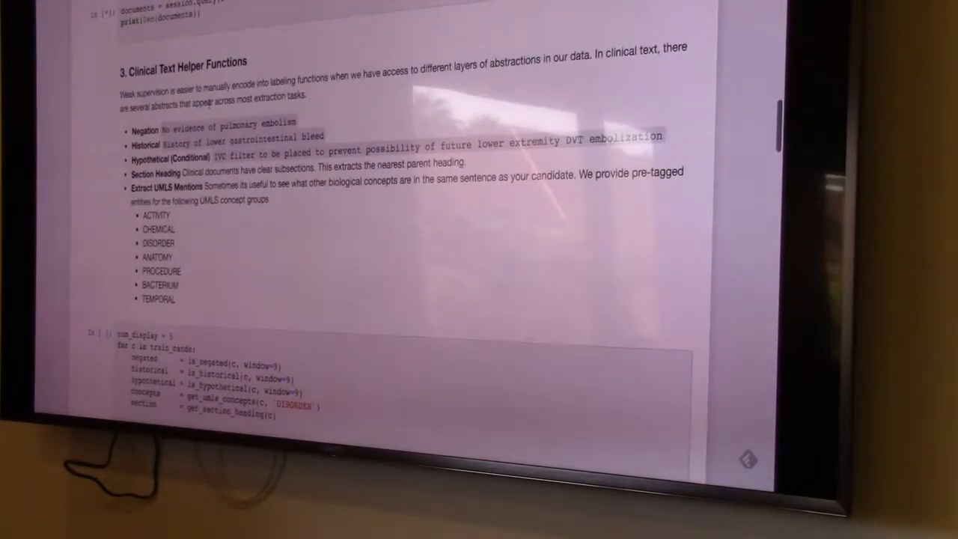
pyautogui.scroll(1, 209, 107)
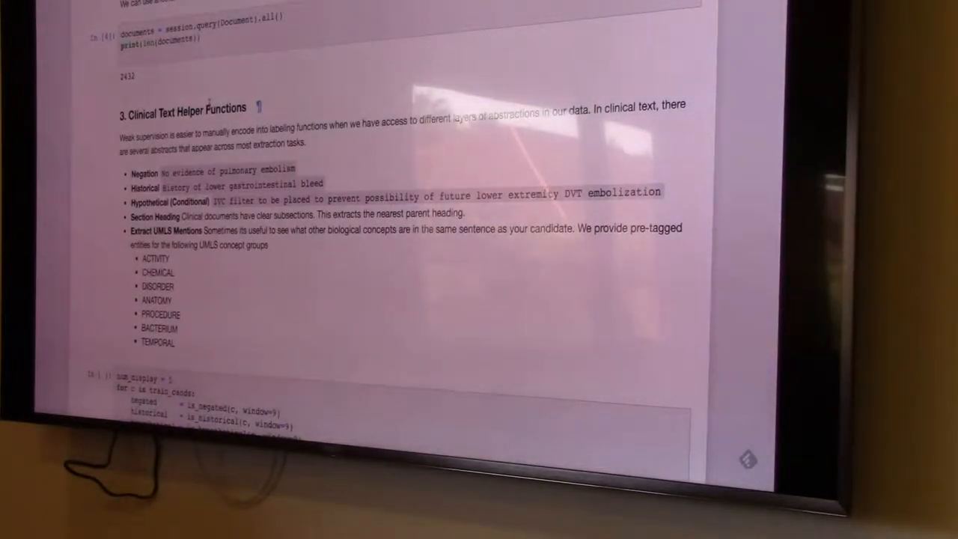
pyautogui.scroll(-5, 374, 225)
pyautogui.scroll(-5, 374, 225)
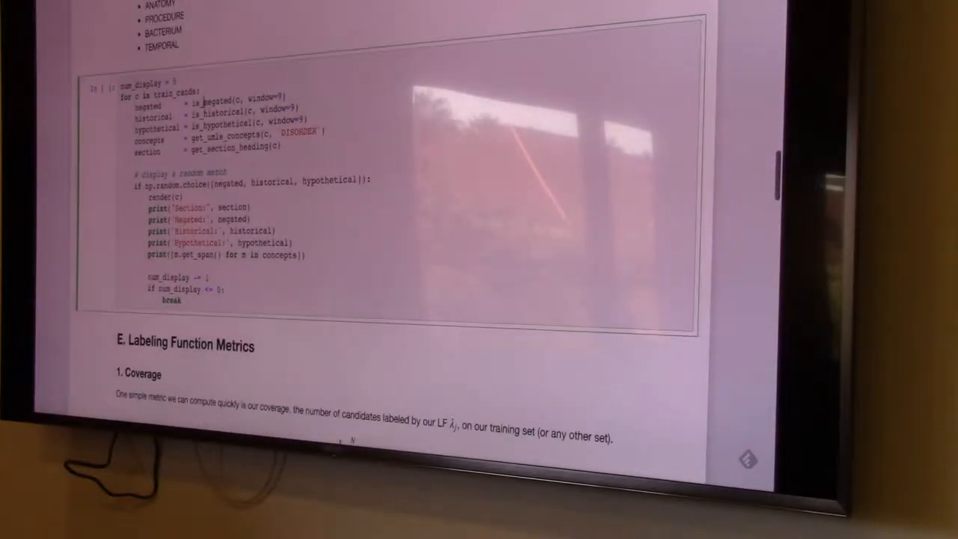
# Run the helper cell, highlight the negated-through-section lines and a Negated True value, then re-run for new random examples.
pyautogui.hotkey('shift', 'Return')
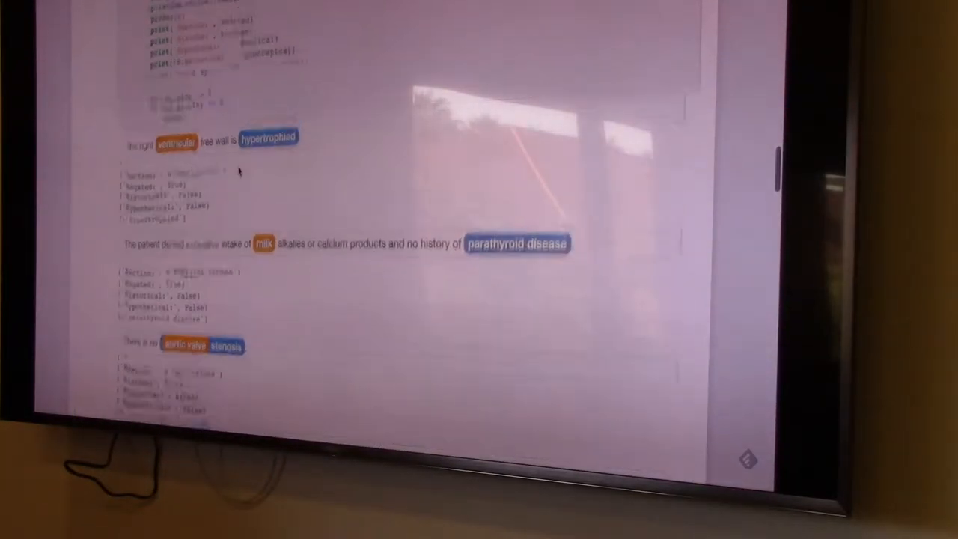
pyautogui.scroll(5, 240, 172)
pyautogui.scroll(2, 239, 172)
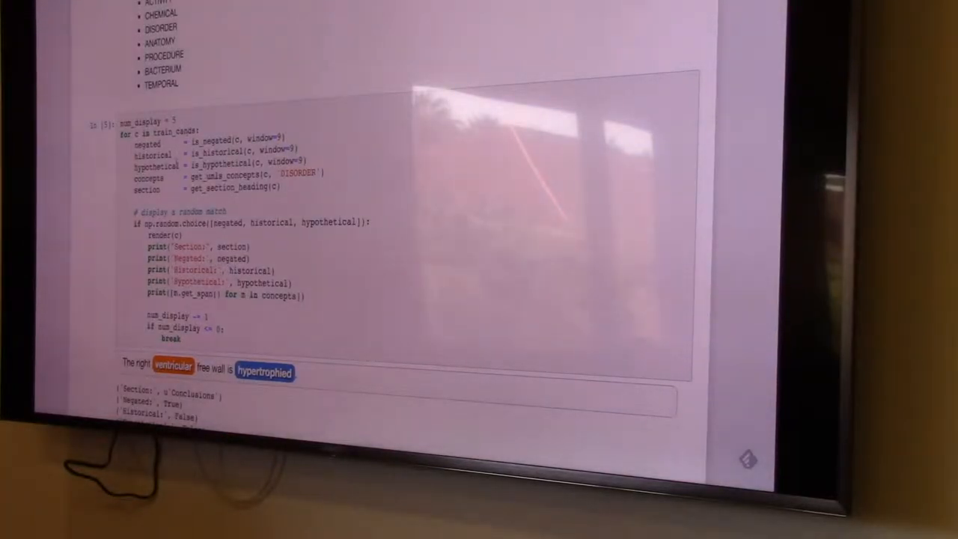
pyautogui.moveTo(135, 142); pyautogui.dragTo(299, 184)
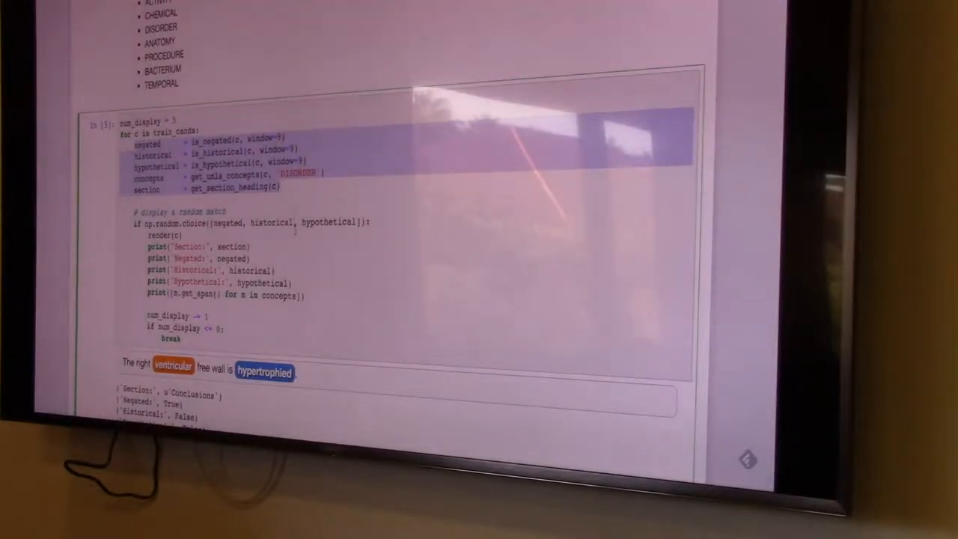
pyautogui.scroll(-3, 290, 263)
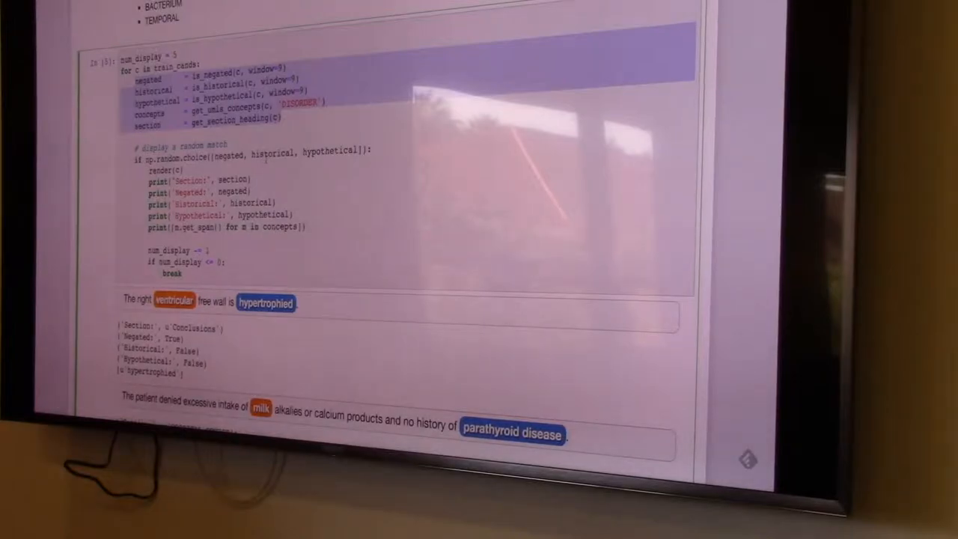
pyautogui.scroll(-4, 266, 158)
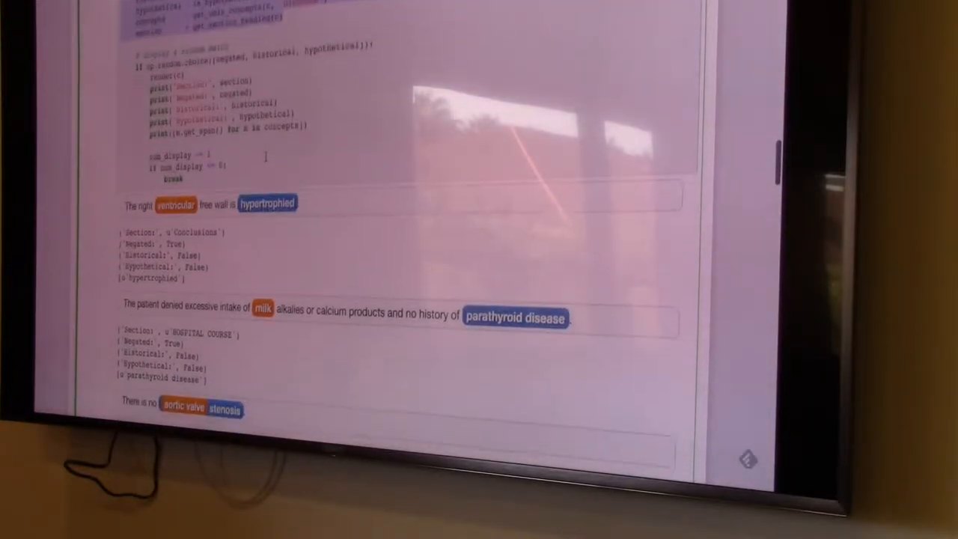
pyautogui.scroll(-1, 265, 157)
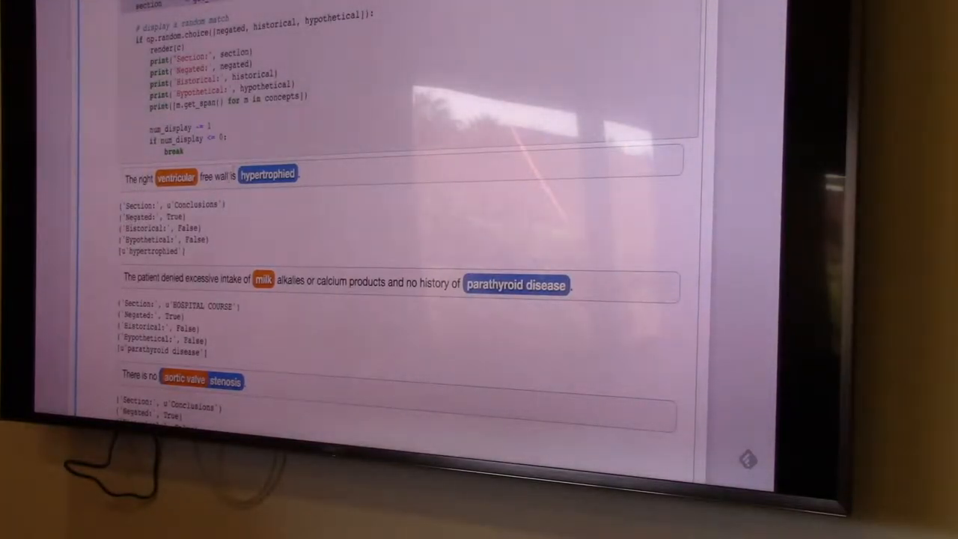
pyautogui.scroll(-1, 221, 219)
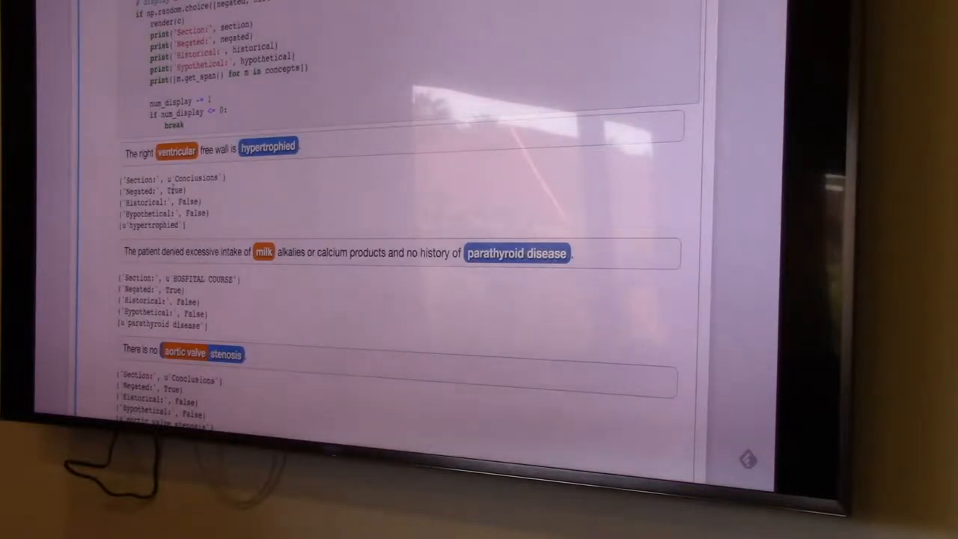
pyautogui.doubleClick(174, 190)
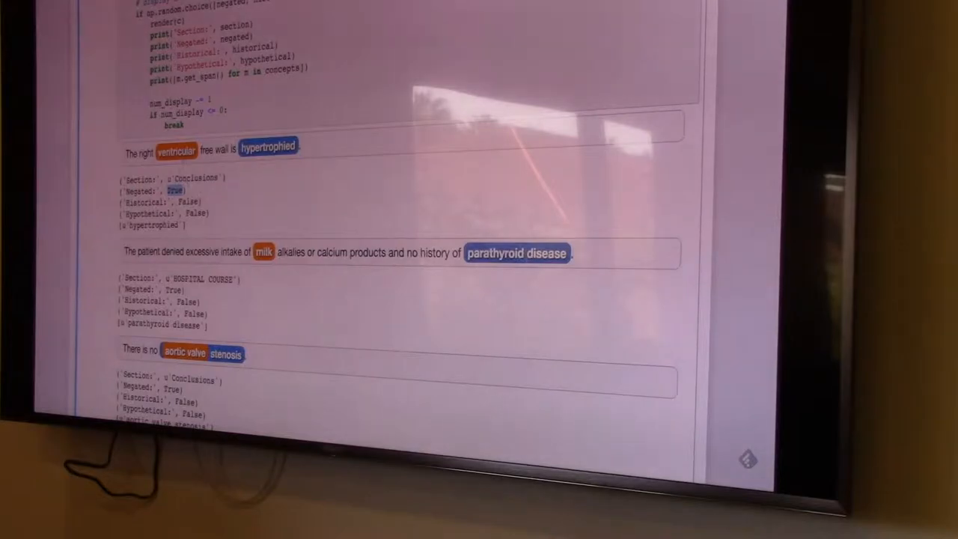
pyautogui.scroll(-1, 195, 187)
pyautogui.scroll(-1, 206, 159)
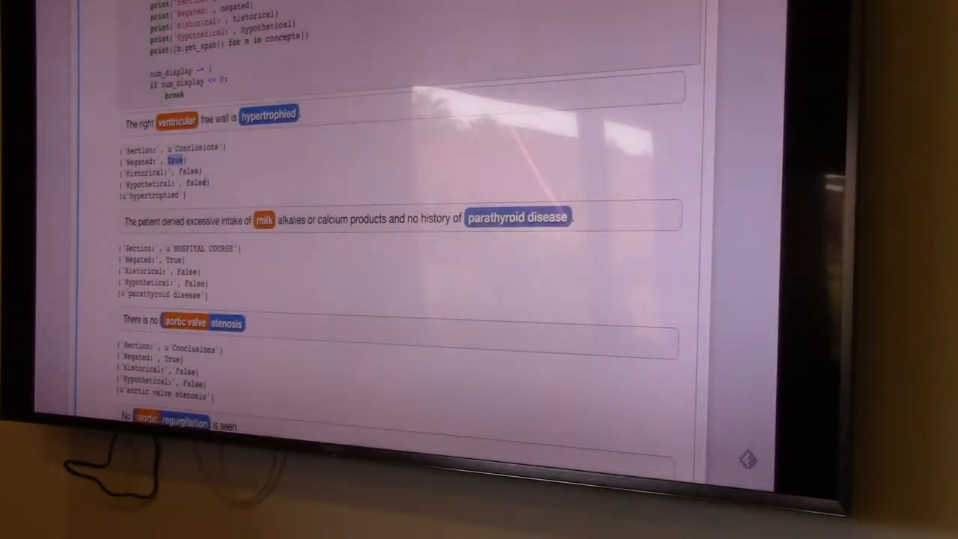
pyautogui.scroll(-1, 205, 184)
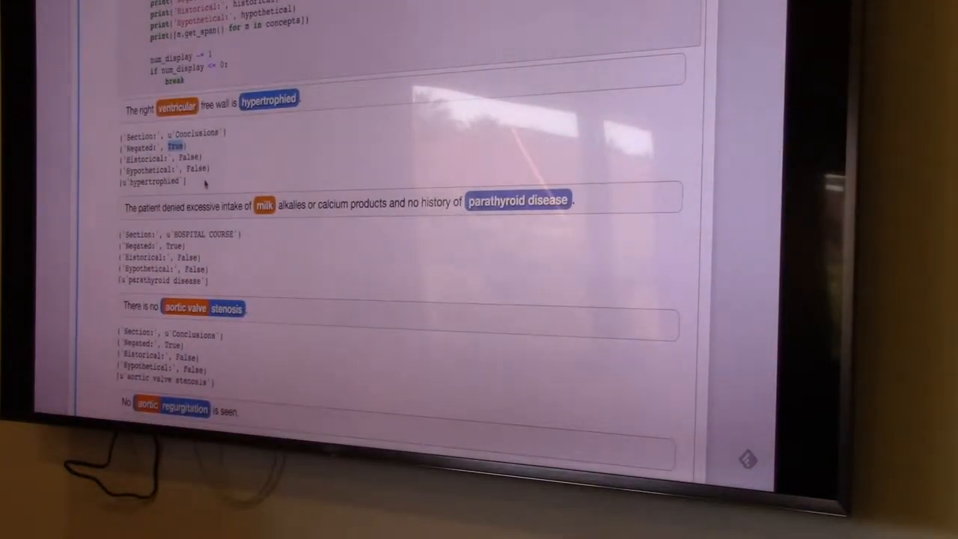
pyautogui.scroll(-2, 206, 184)
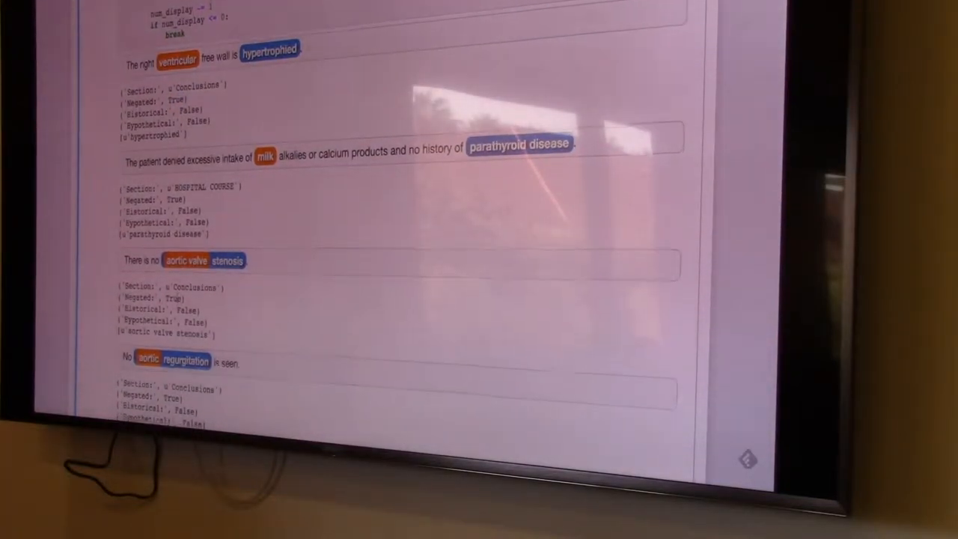
pyautogui.scroll(-2, 178, 302)
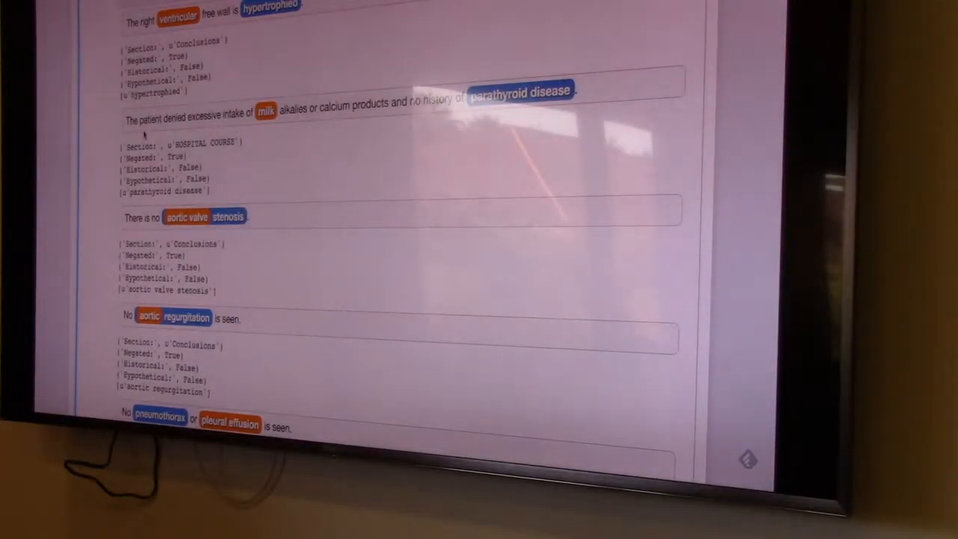
pyautogui.scroll(-2, 146, 134)
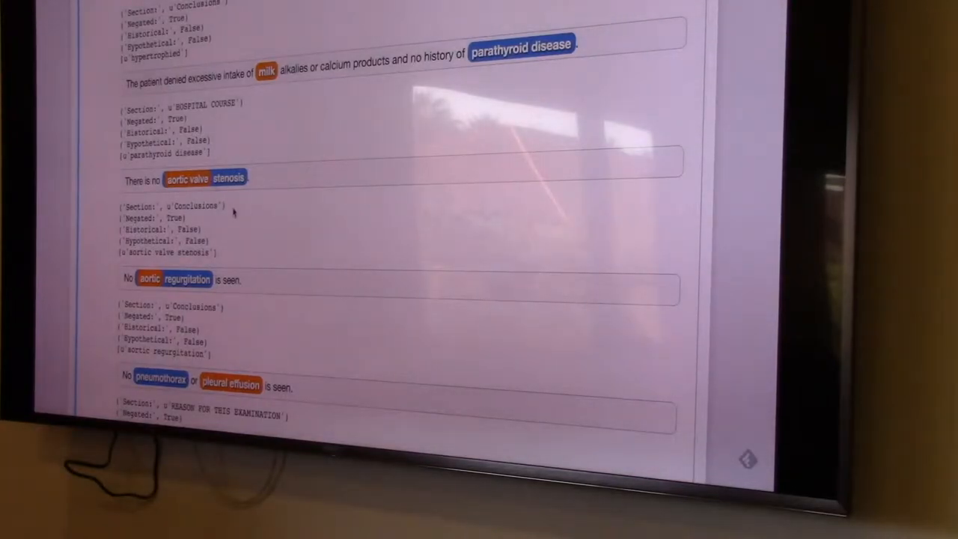
pyautogui.scroll(-3, 233, 212)
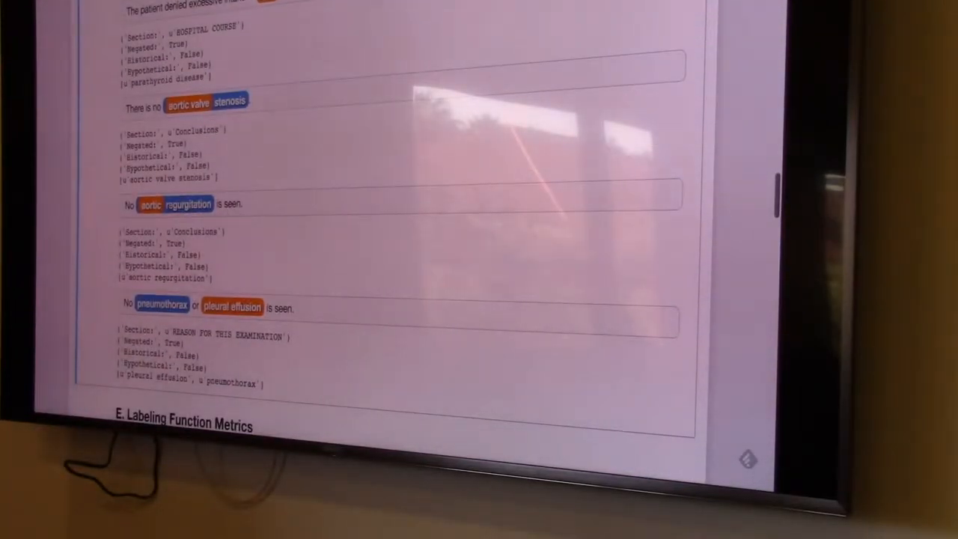
pyautogui.scroll(10, 190, 323)
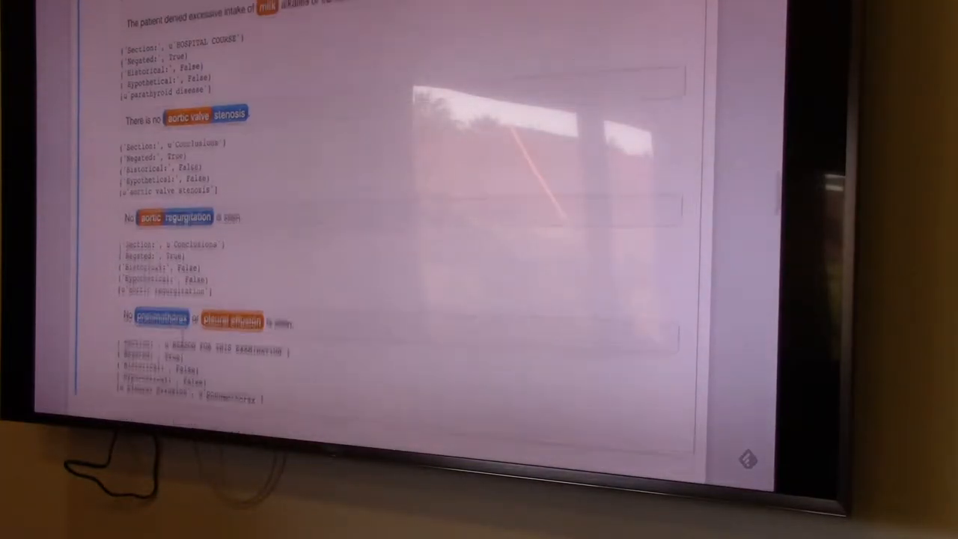
pyautogui.scroll(2, 190, 323)
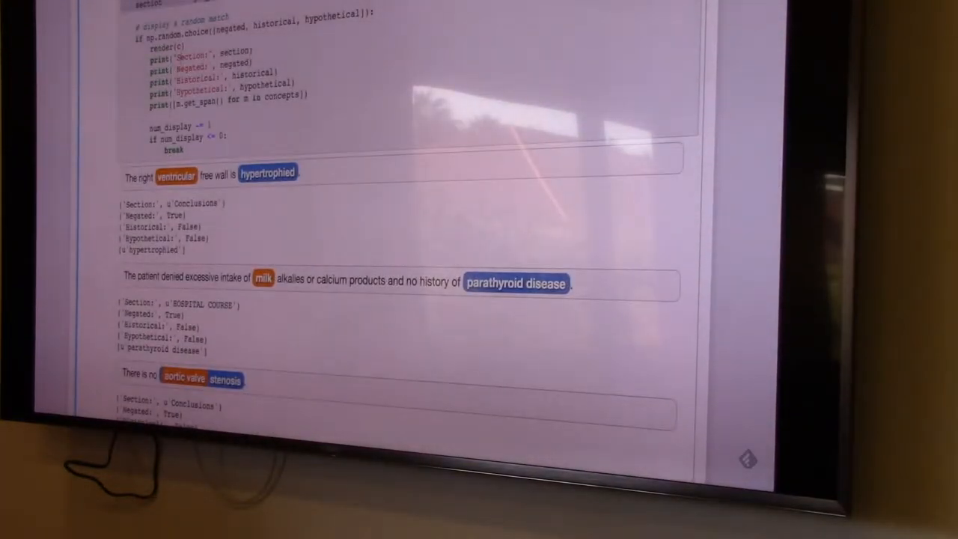
pyautogui.hotkey('ctrl', 'Return')
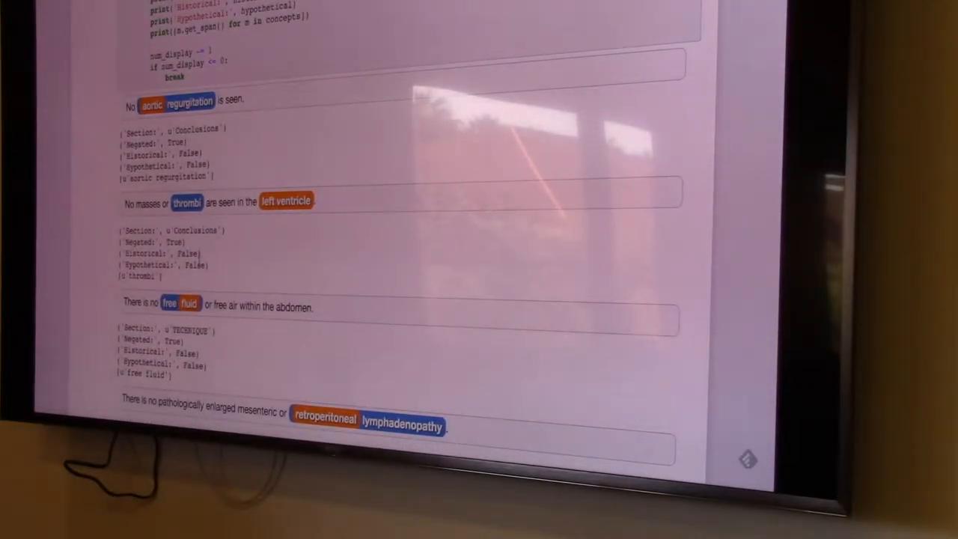
pyautogui.scroll(-1, 374, 262)
pyautogui.scroll(-1, 195, 299)
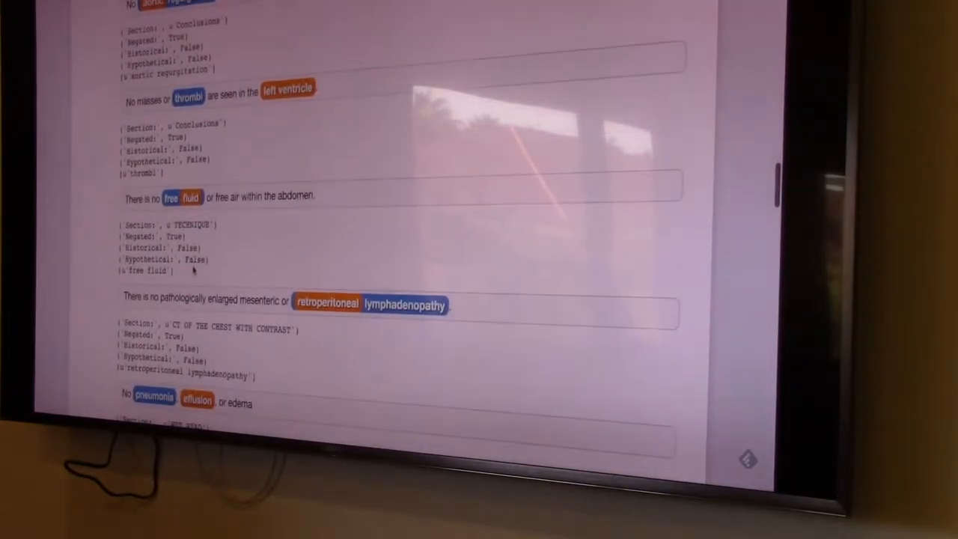
pyautogui.scroll(4, 194, 299)
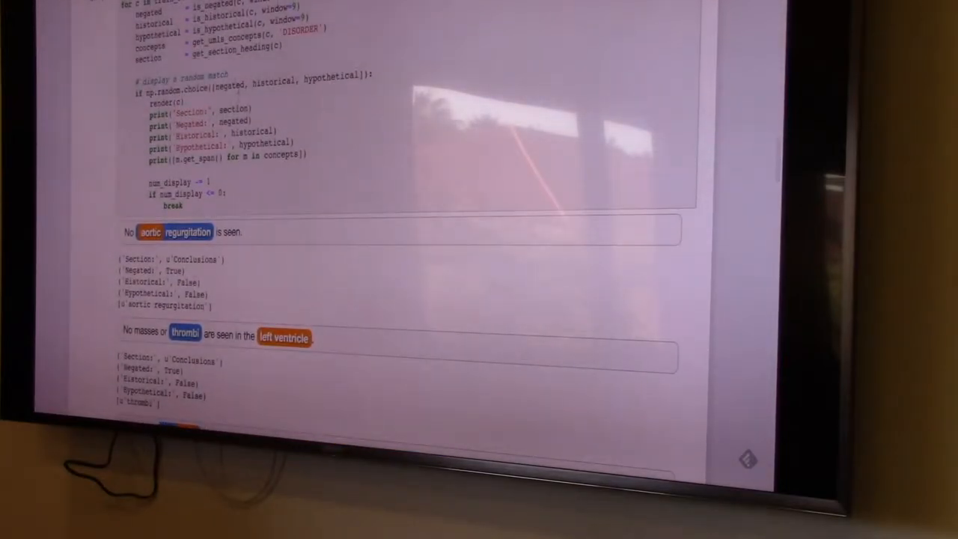
pyautogui.click(232, 80)
pyautogui.doubleClick(231, 84)
pyautogui.press('BackSpace')
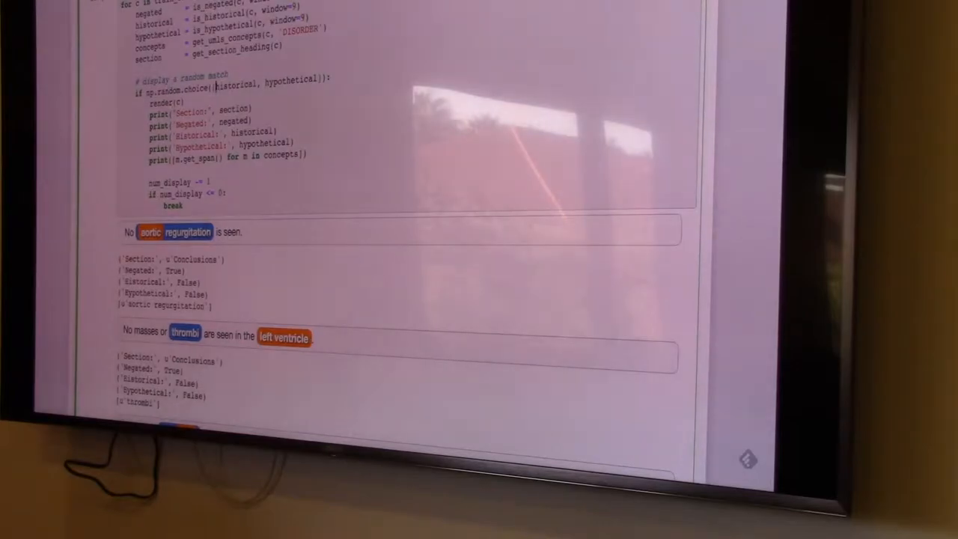
pyautogui.hotkey('shift', 'Return')
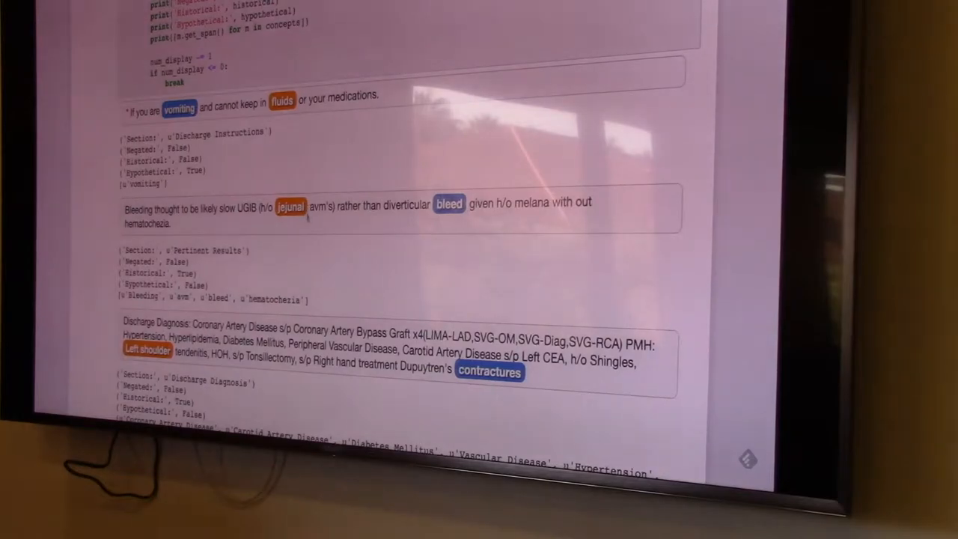
pyautogui.scroll(-3, 308, 253)
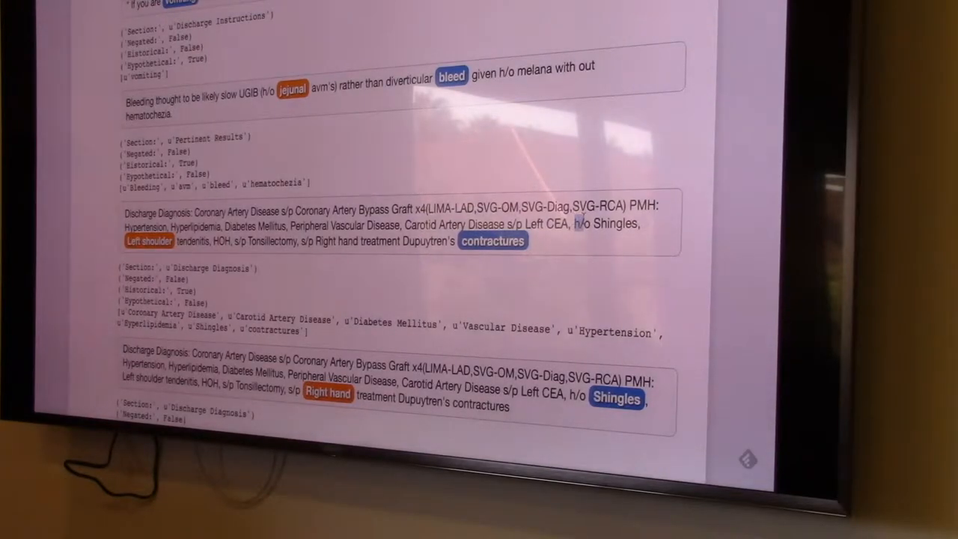
pyautogui.moveTo(574, 225); pyautogui.dragTo(593, 225)
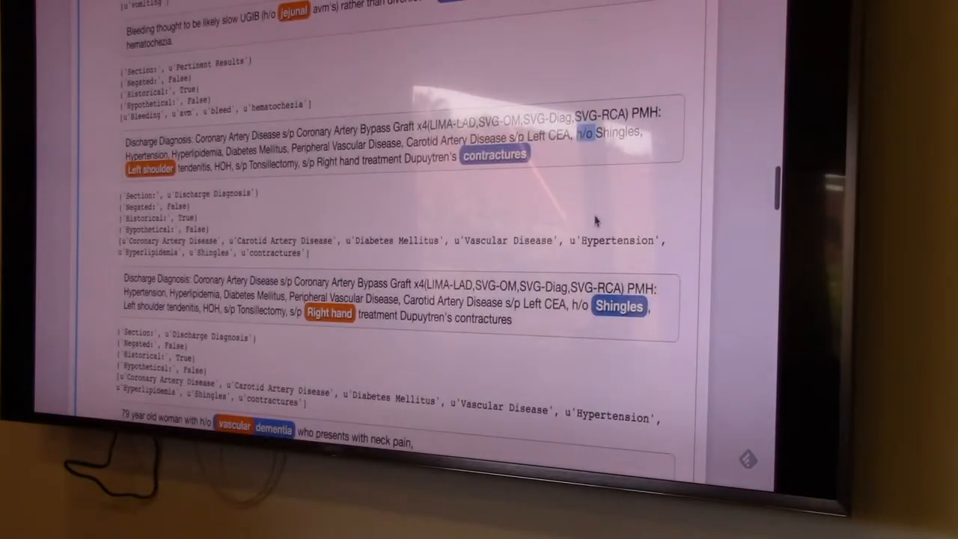
pyautogui.scroll(3, 595, 221)
pyautogui.scroll(3, 595, 221)
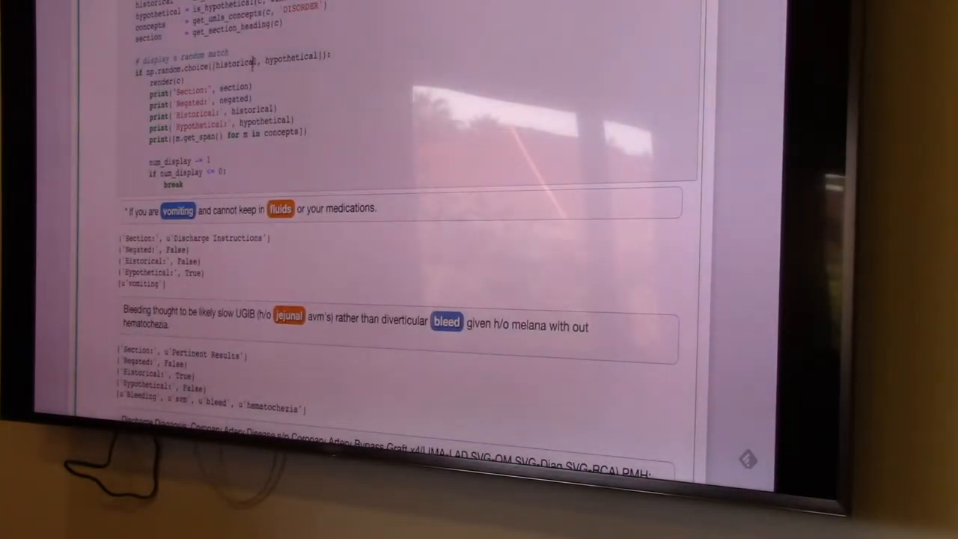
# Remove 'historical' from np.random.choice so only hypothetical matches remain in the display condition.
pyautogui.doubleClick(238, 63)
pyautogui.press('BackSpace')
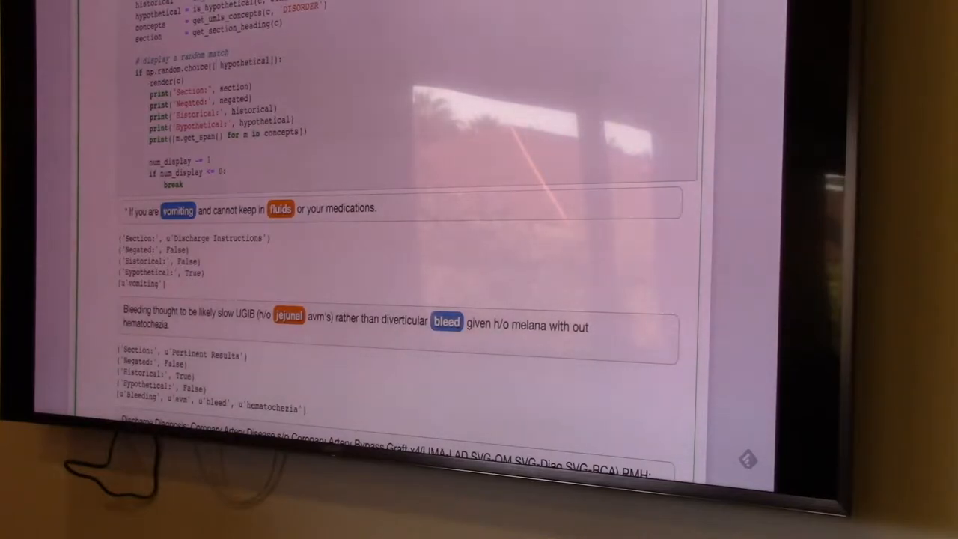
pyautogui.scroll(-3, 405, 262)
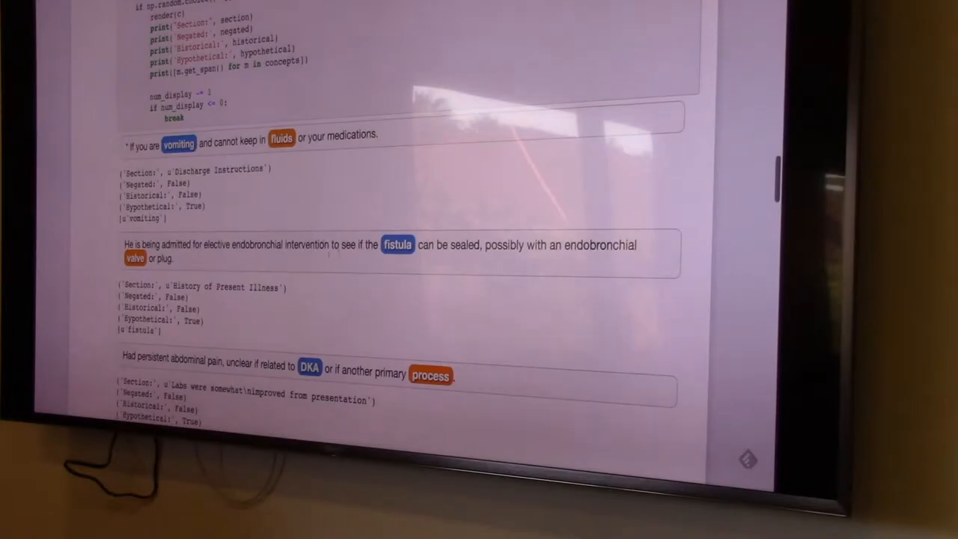
pyautogui.scroll(-3, 344, 266)
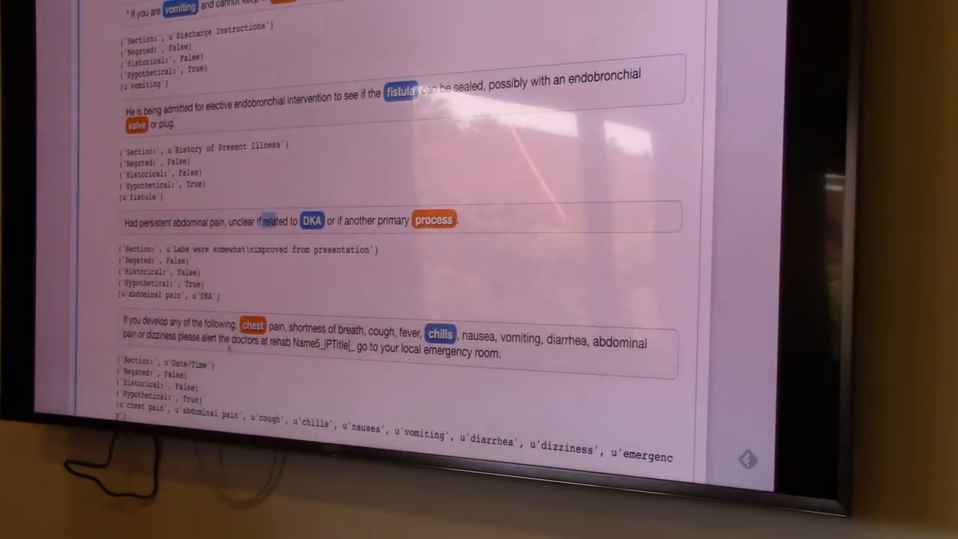
pyautogui.scroll(-2, 375, 299)
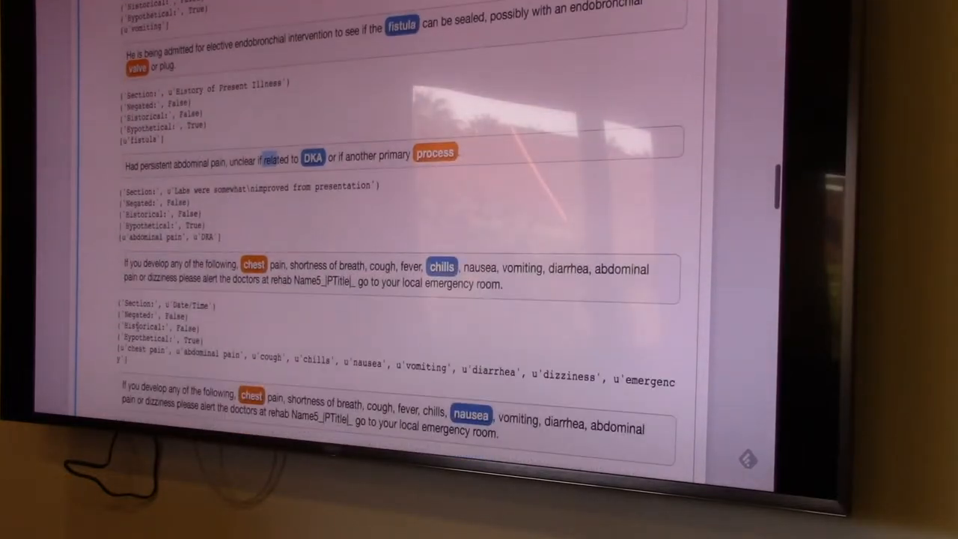
pyautogui.scroll(-1, 374, 299)
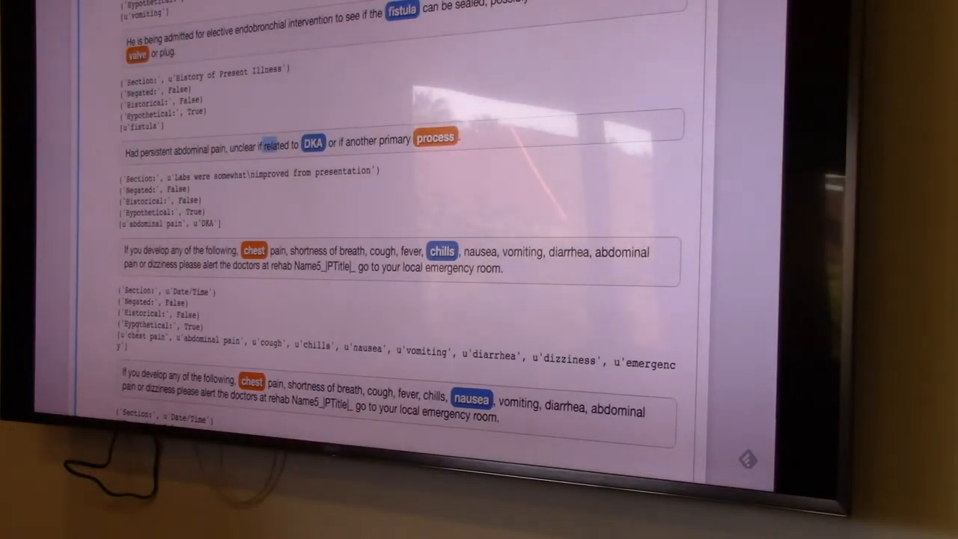
pyautogui.scroll(5, 374, 224)
pyautogui.scroll(5, 374, 224)
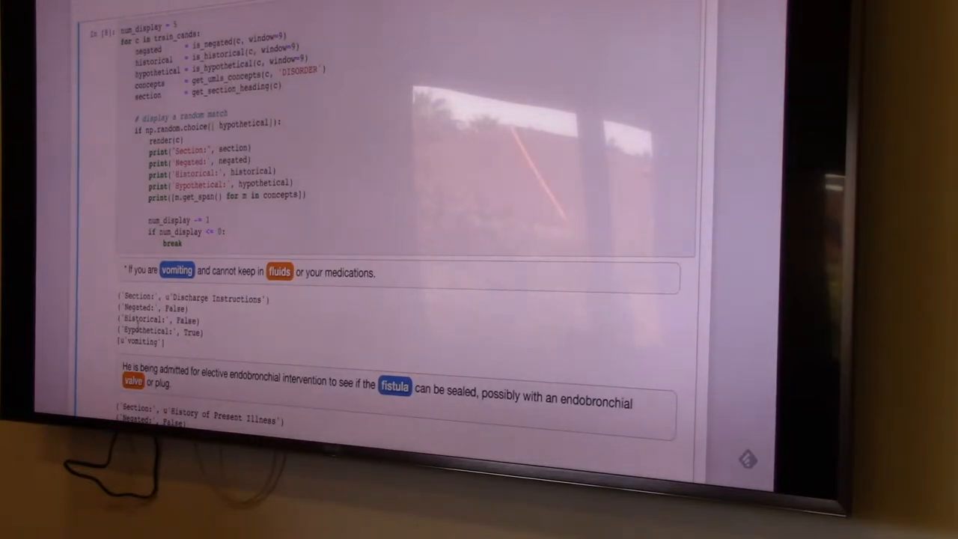
pyautogui.scroll(-3, 374, 224)
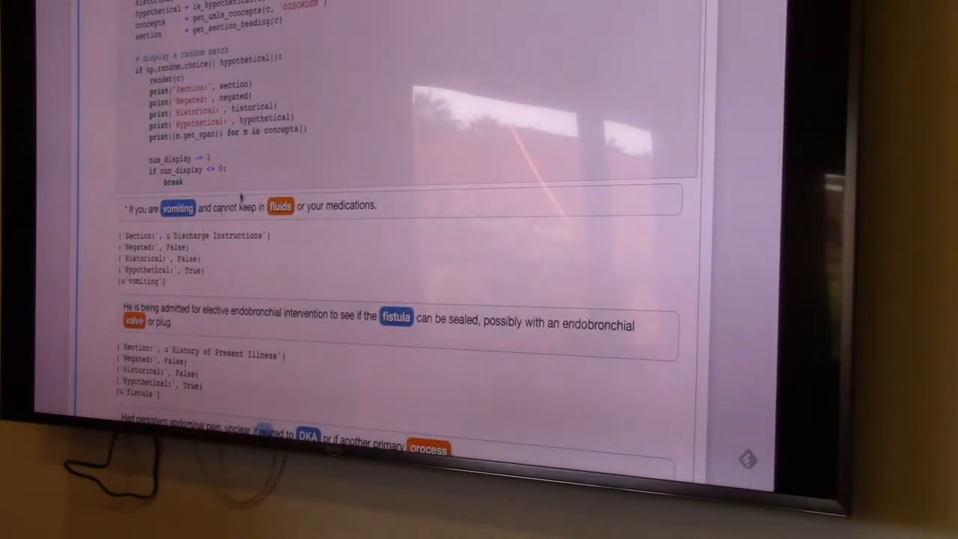
pyautogui.moveTo(148, 136); pyautogui.dragTo(307, 131)
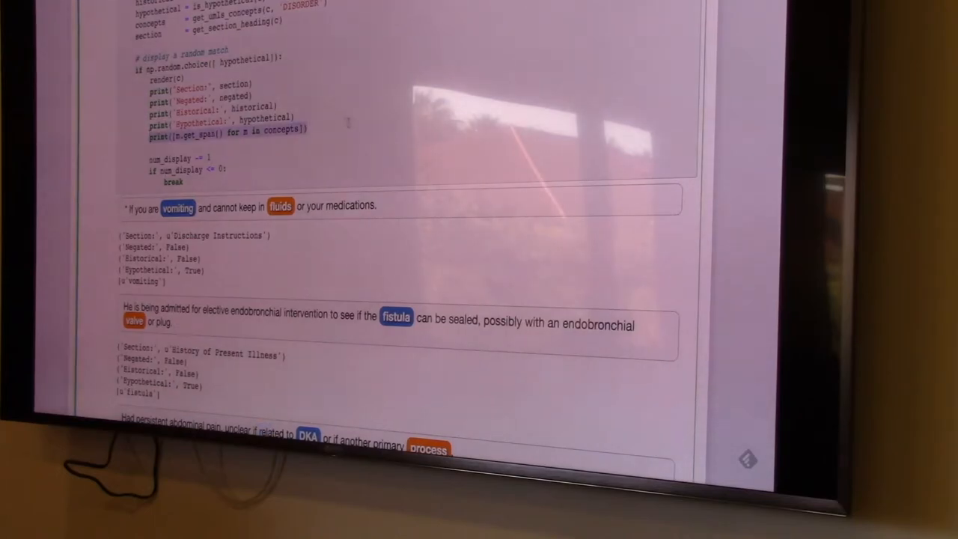
pyautogui.scroll(-5, 343, 150)
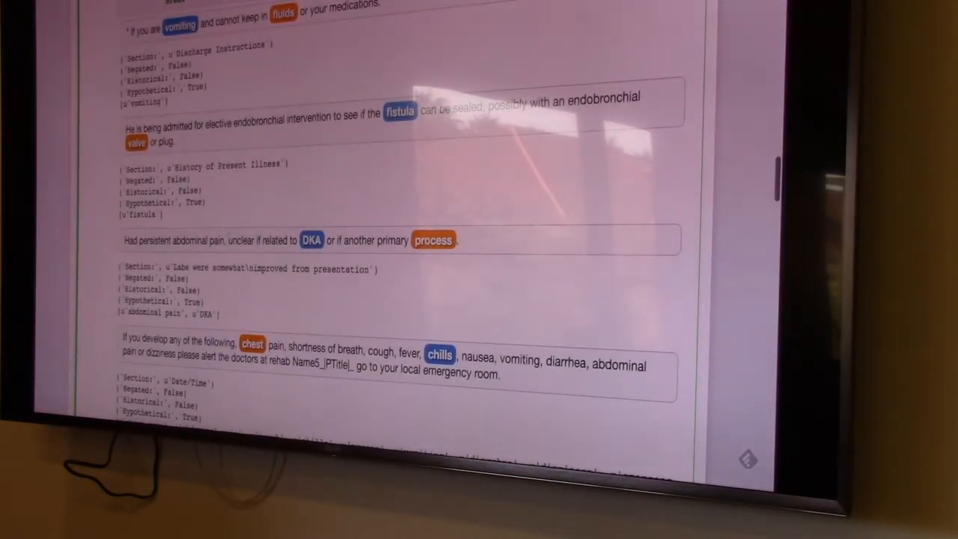
pyautogui.doubleClick(143, 101)
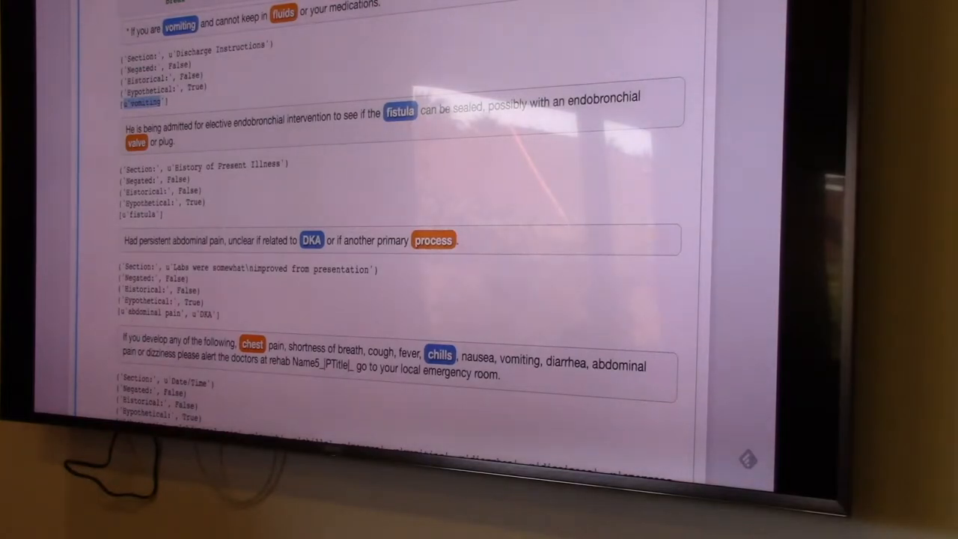
pyautogui.scroll(5, 165, 307)
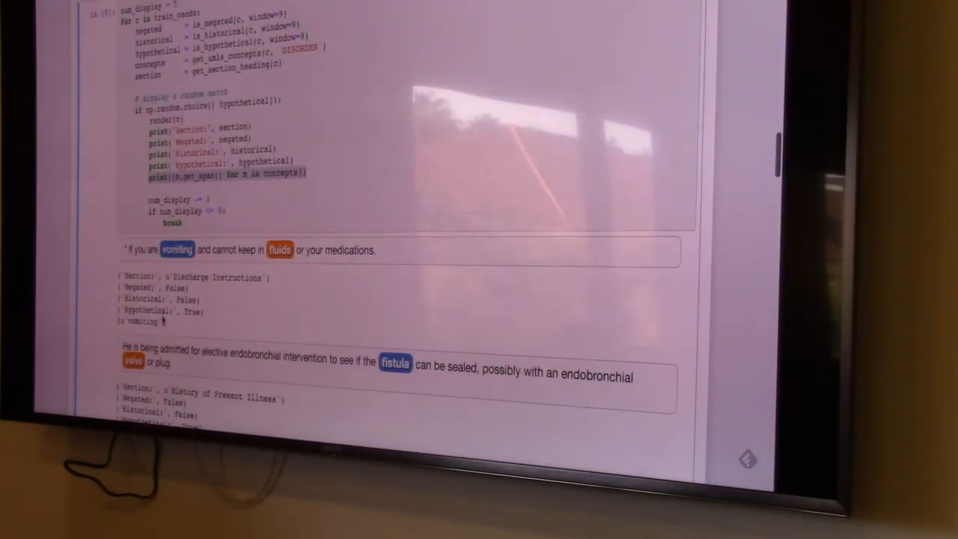
pyautogui.doubleClick(299, 49)
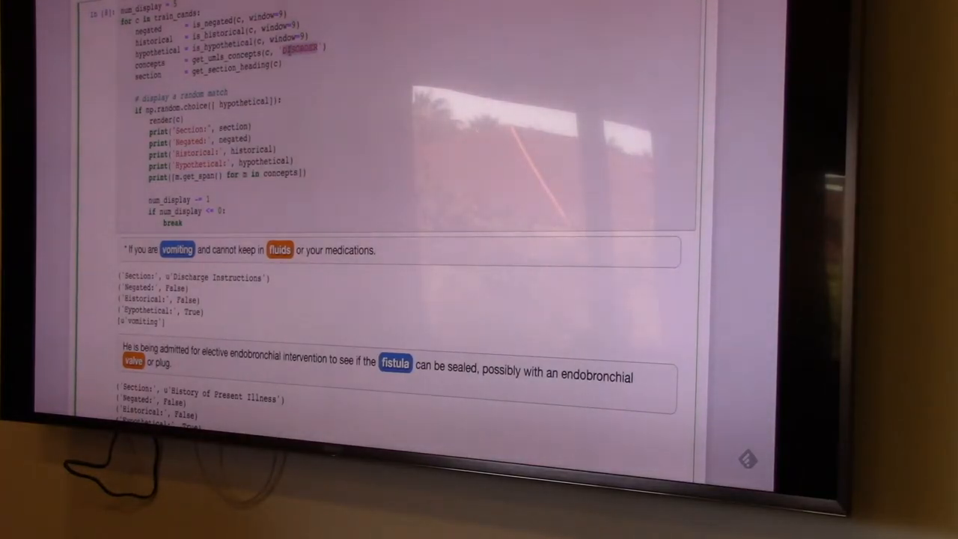
pyautogui.scroll(3, 299, 149)
pyautogui.scroll(2, 300, 149)
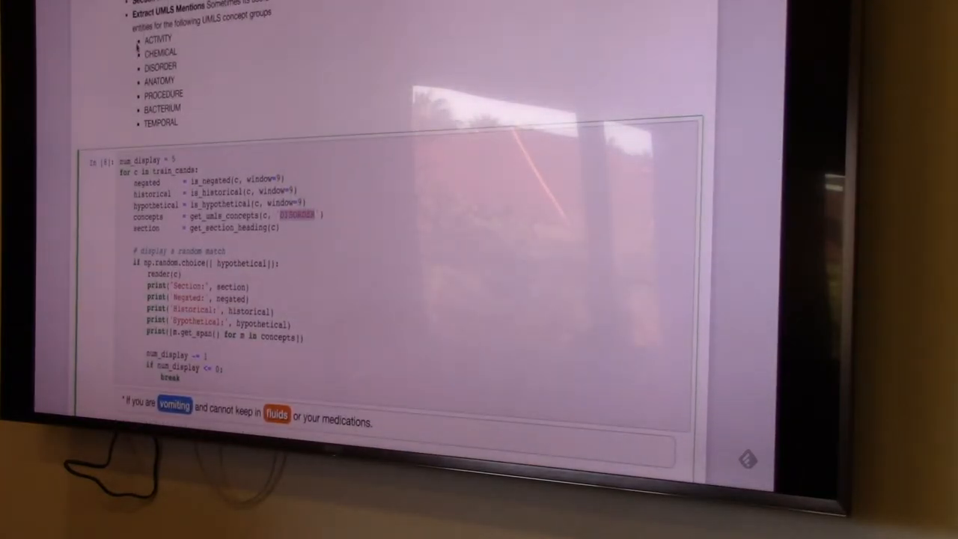
pyautogui.moveTo(138, 41); pyautogui.dragTo(181, 137)
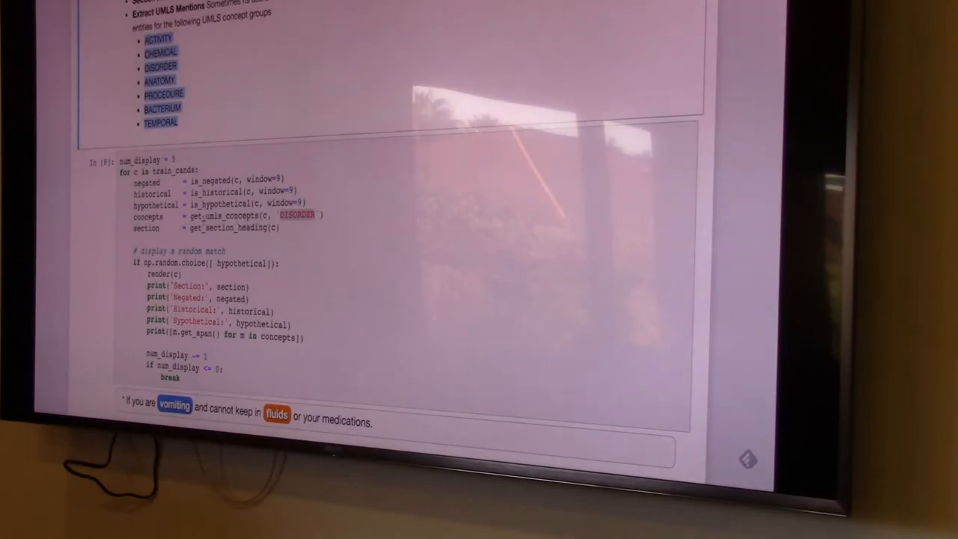
pyautogui.moveTo(191, 216); pyautogui.dragTo(330, 214)
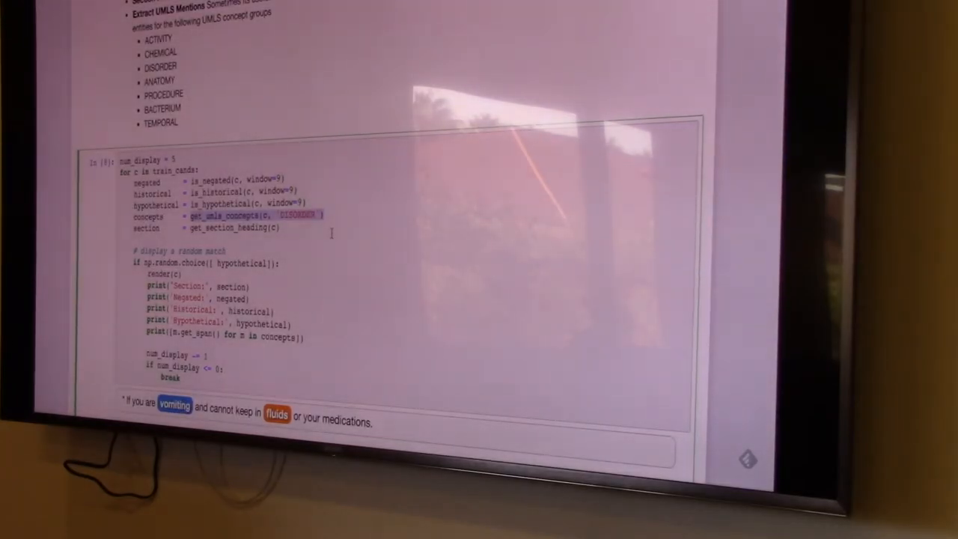
pyautogui.scroll(-3, 333, 321)
pyautogui.scroll(-4, 334, 322)
pyautogui.scroll(-5, 333, 322)
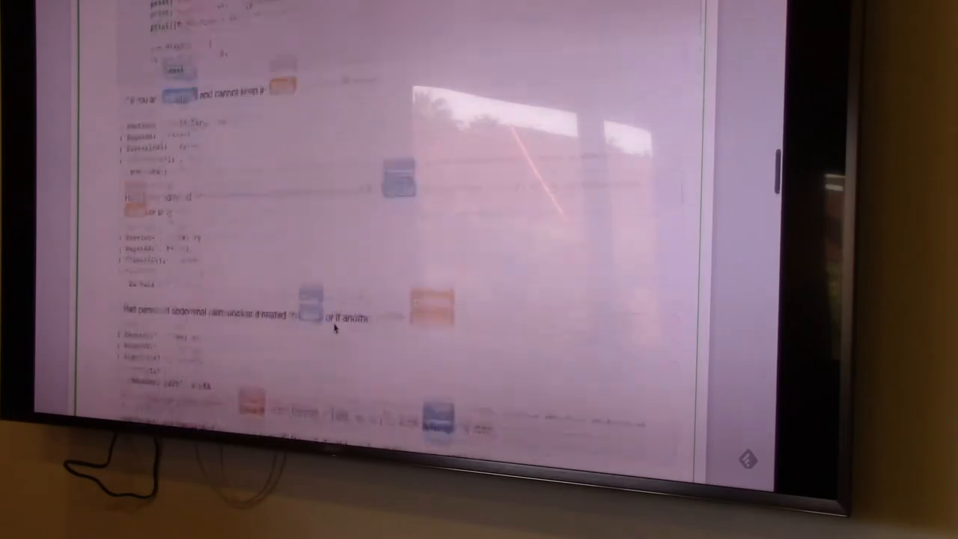
pyautogui.scroll(-5, 334, 328)
pyautogui.scroll(-5, 334, 328)
pyautogui.scroll(2, 334, 328)
pyautogui.scroll(1, 334, 328)
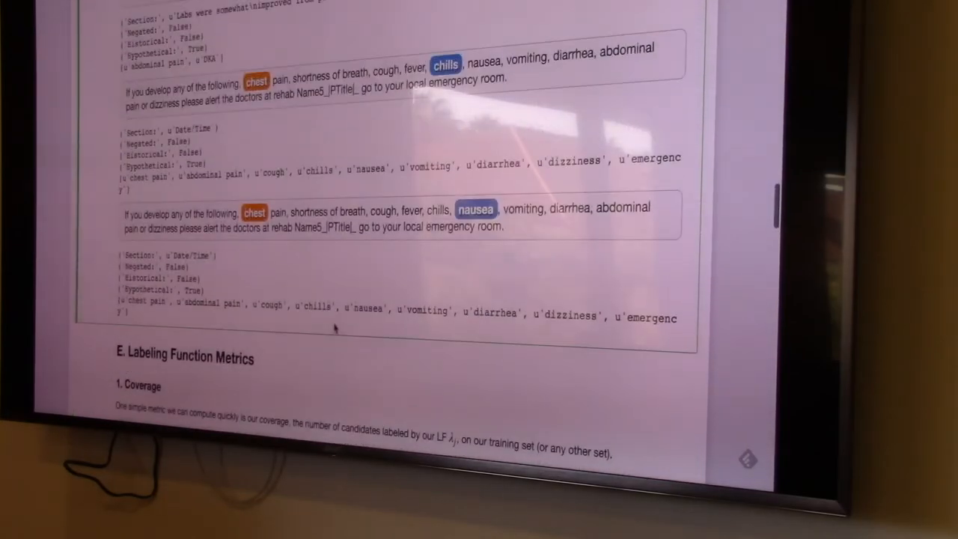
pyautogui.scroll(3, 335, 327)
pyautogui.scroll(3, 335, 328)
pyautogui.scroll(3, 335, 328)
pyautogui.scroll(2, 334, 328)
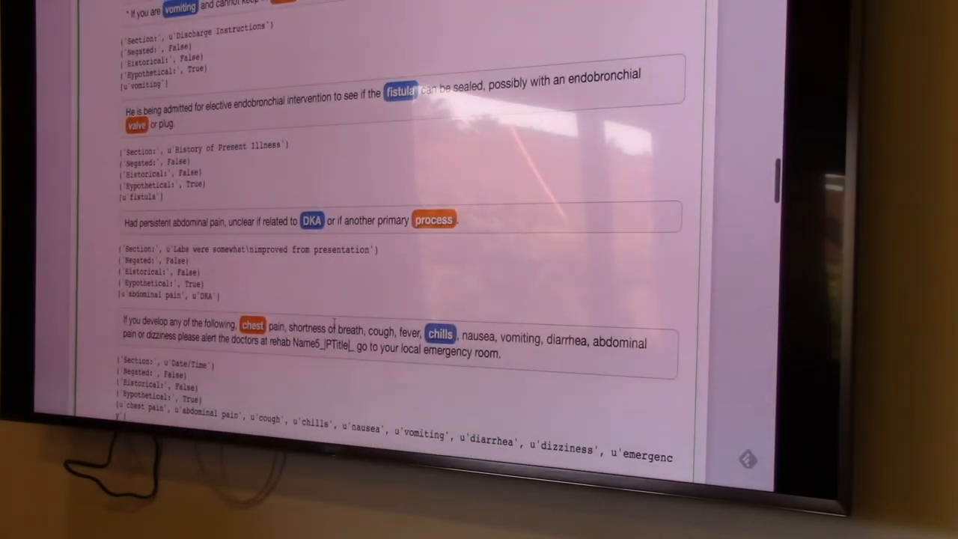
pyautogui.scroll(2, 337, 382)
pyautogui.scroll(3, 337, 419)
pyautogui.scroll(1, 337, 420)
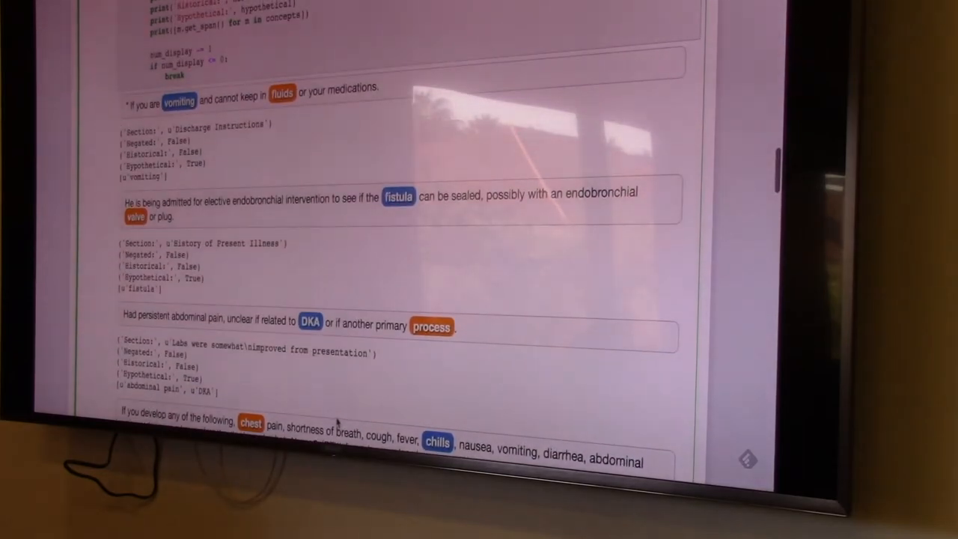
pyautogui.scroll(2, 337, 422)
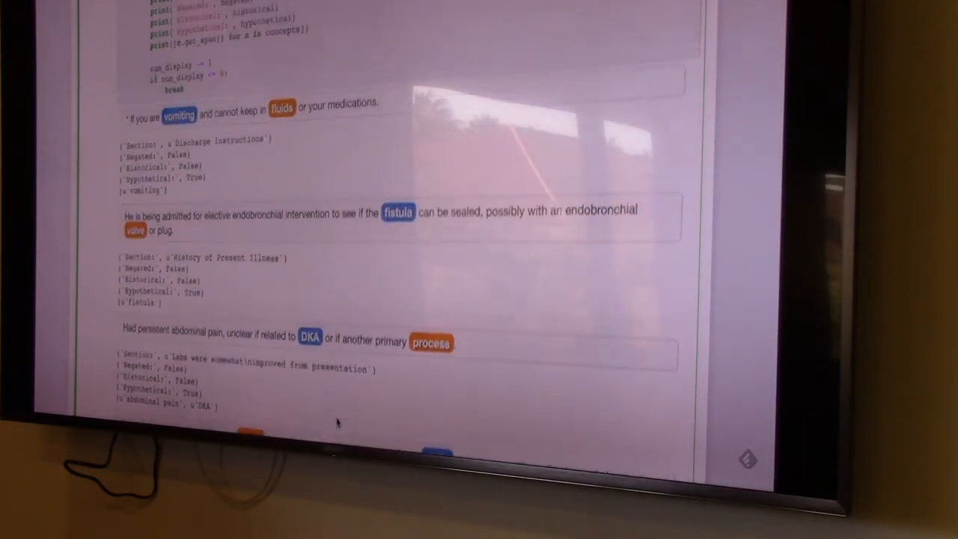
pyautogui.scroll(4, 337, 423)
pyautogui.scroll(3, 337, 423)
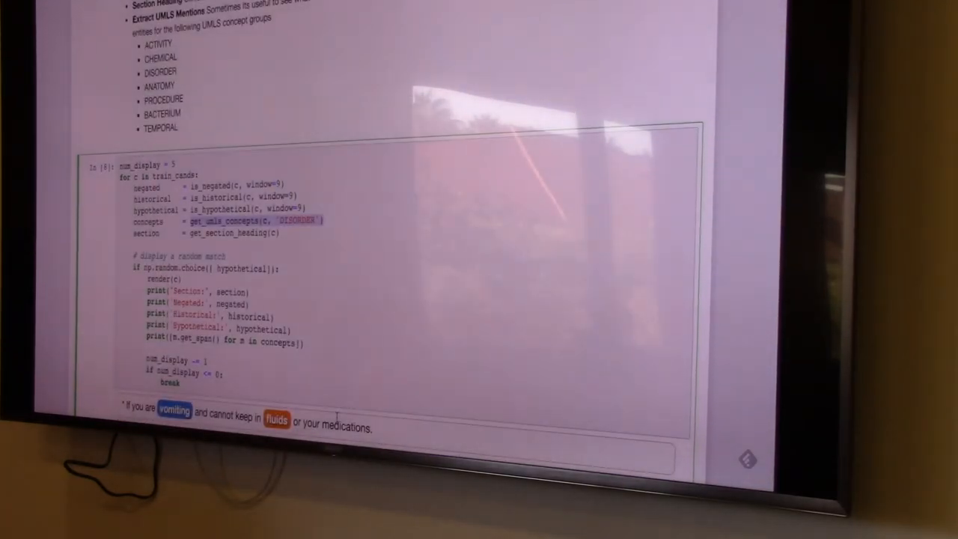
pyautogui.scroll(-3, 337, 419)
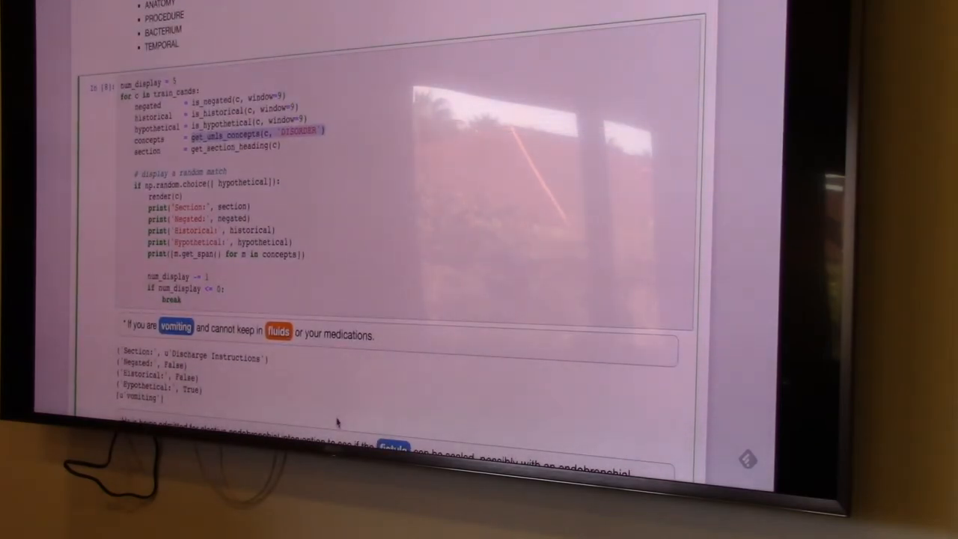